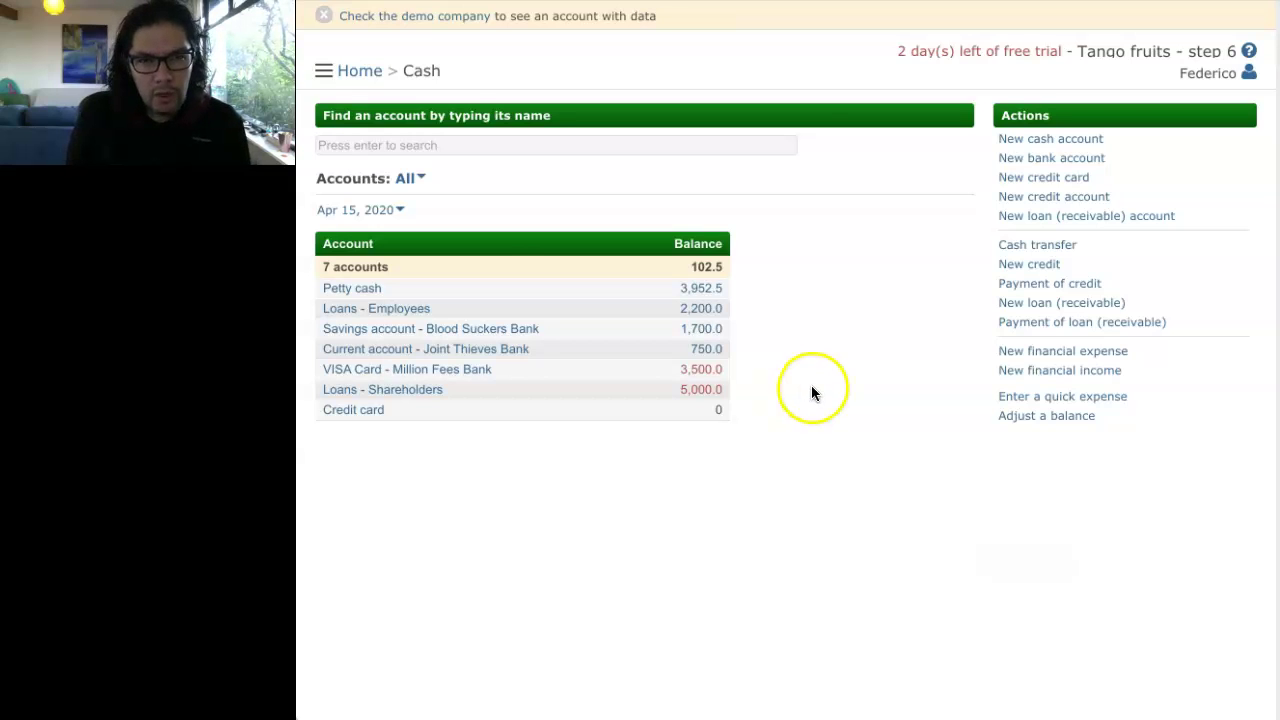
# Go to the cash transactions and start a cash transfer with an amount of 1,000.
pyautogui.press('m')
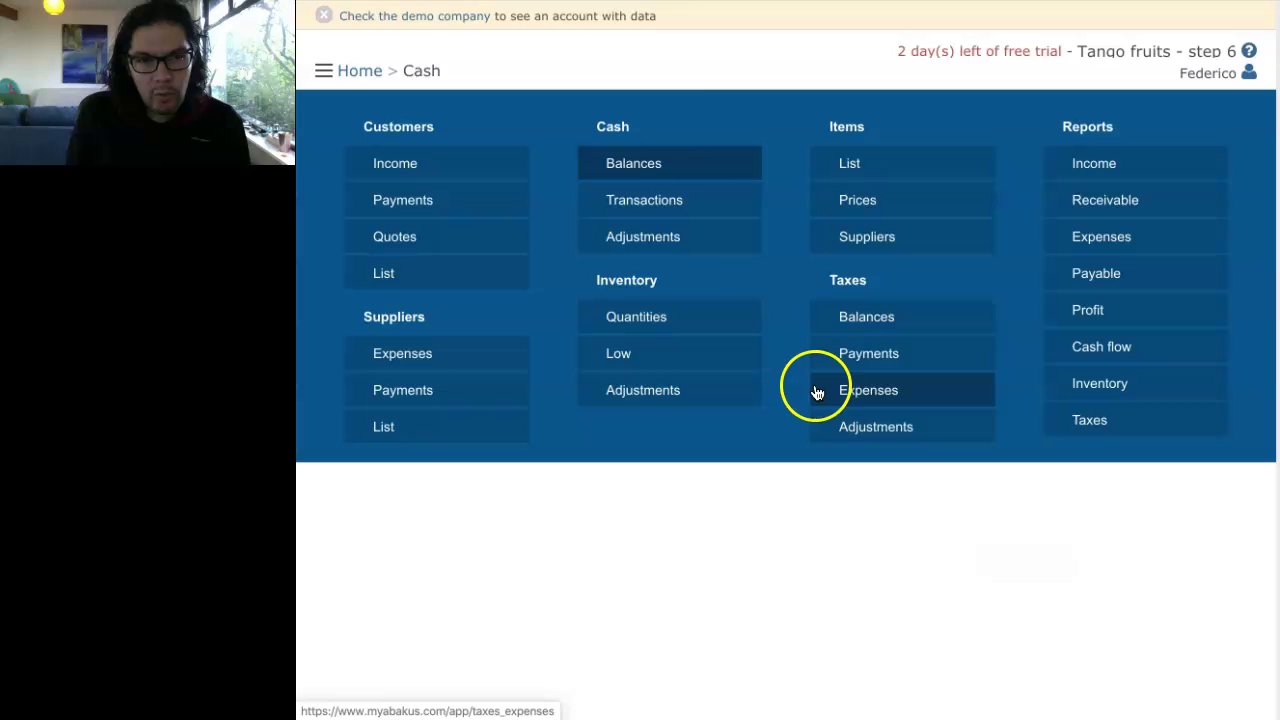
pyautogui.click(658, 202)
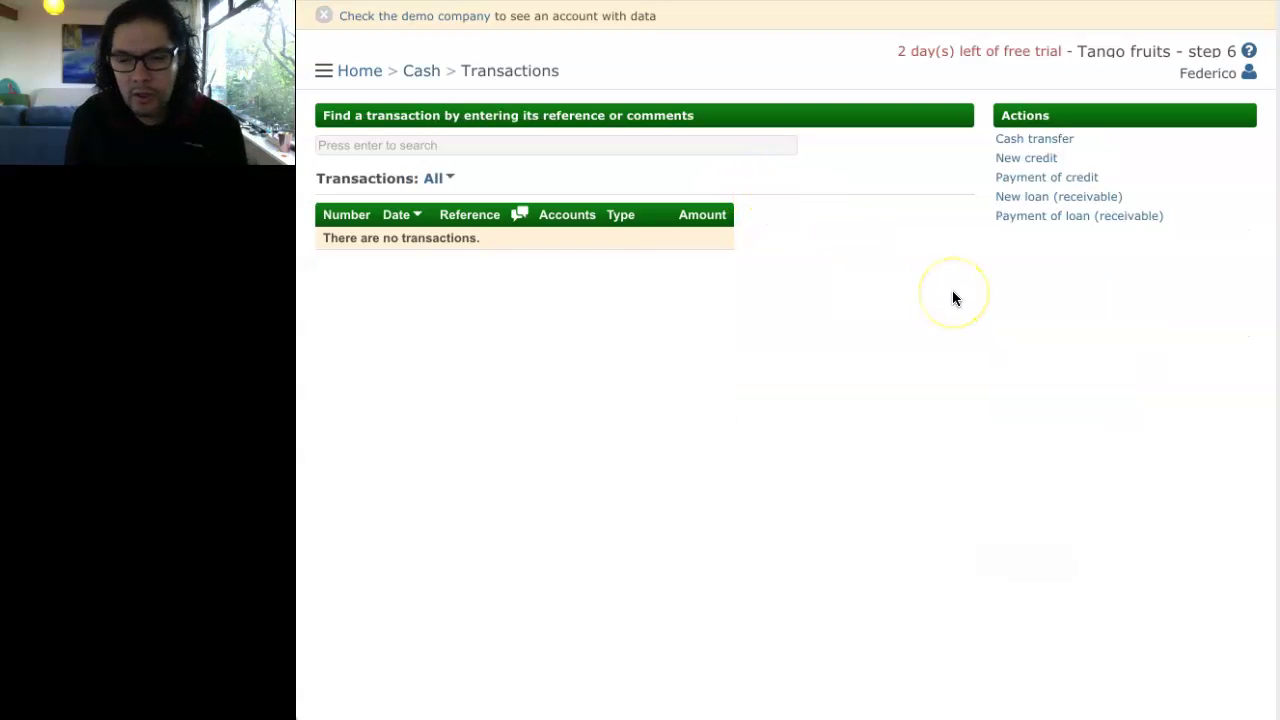
pyautogui.moveTo(993, 139); pyautogui.dragTo(1092, 150)
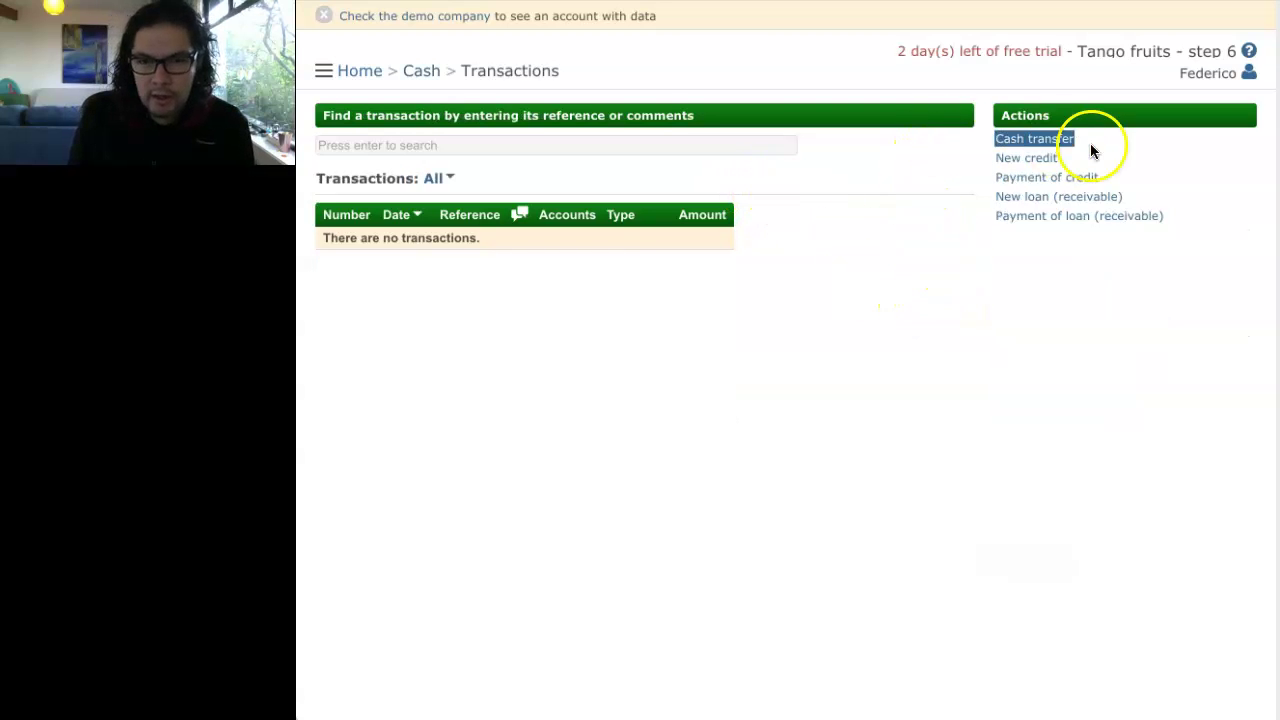
pyautogui.click(1040, 143)
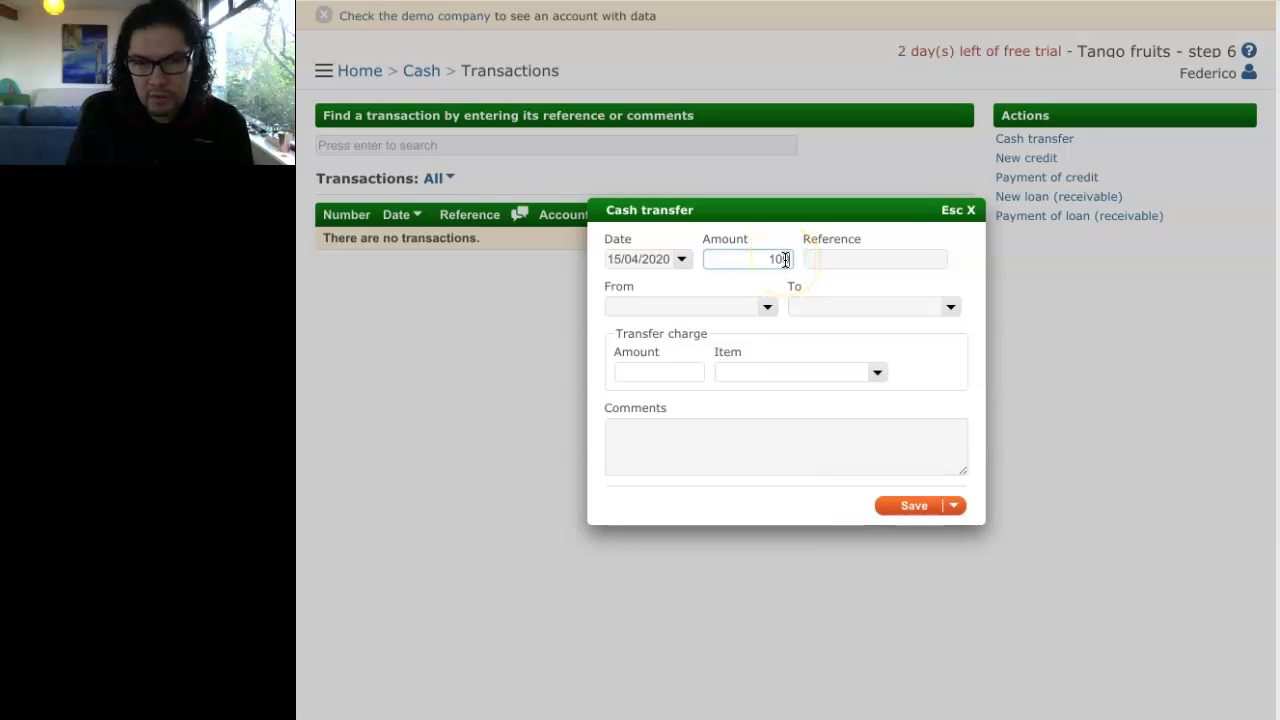
pyautogui.write('1,000')
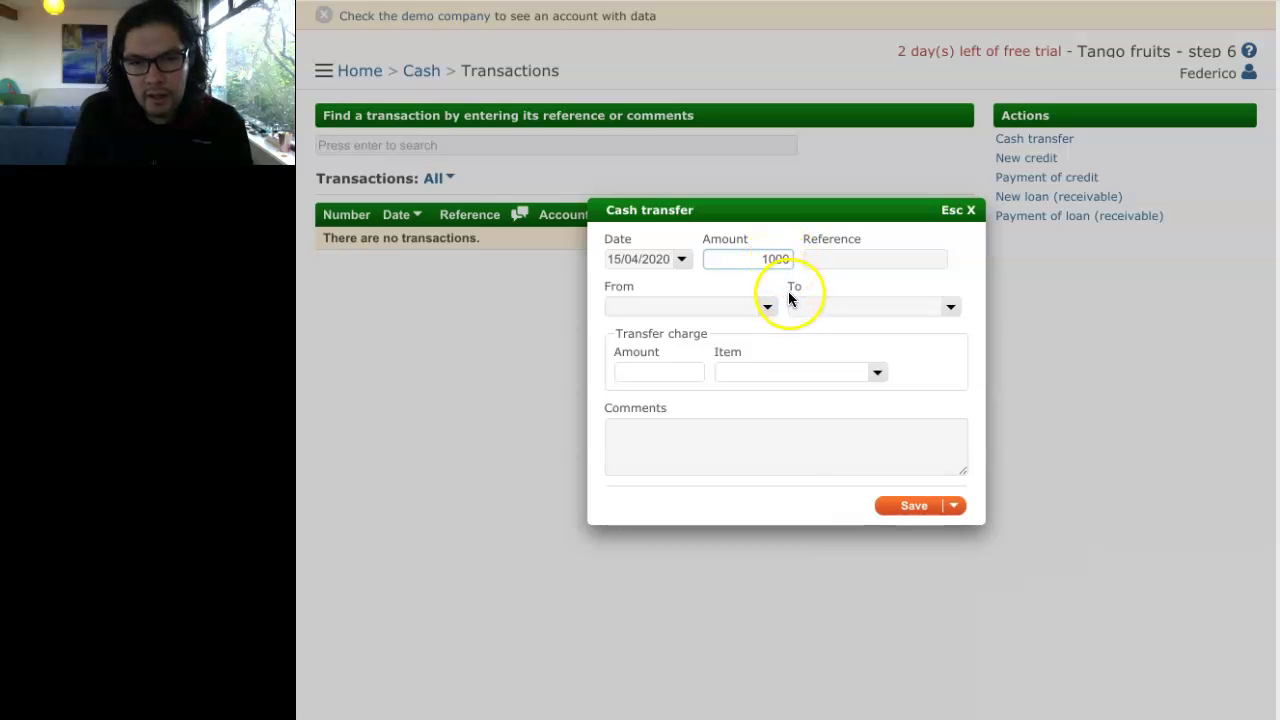
# Set the transfer from Petty cash to Savings account - Blood Suckers Bank, then save it and close the window.
pyautogui.click(769, 306)
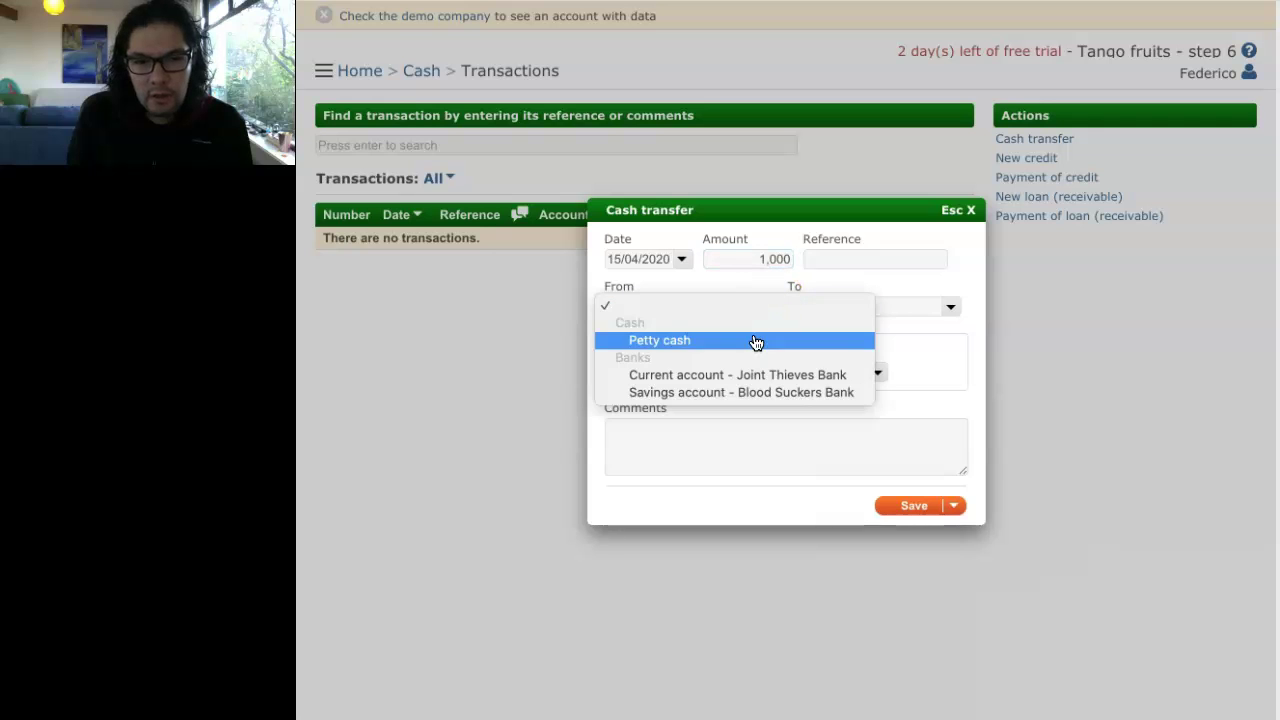
pyautogui.click(757, 340)
pyautogui.click(953, 316)
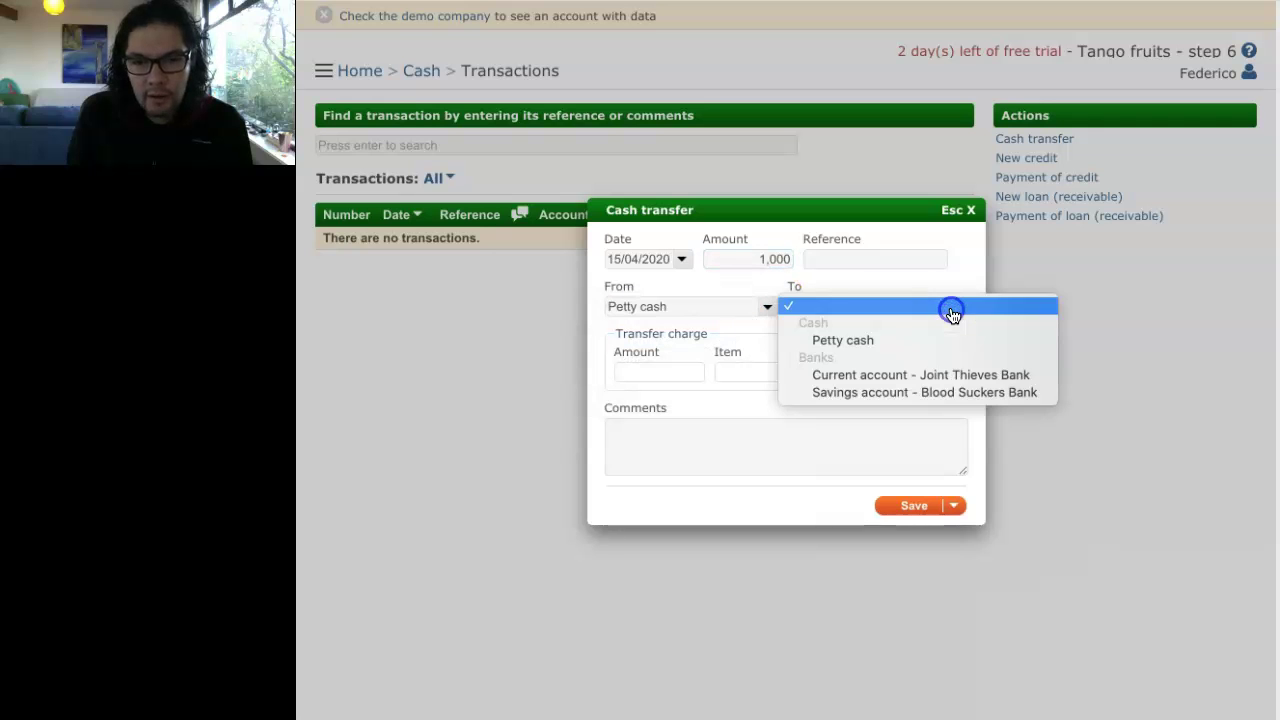
pyautogui.click(953, 395)
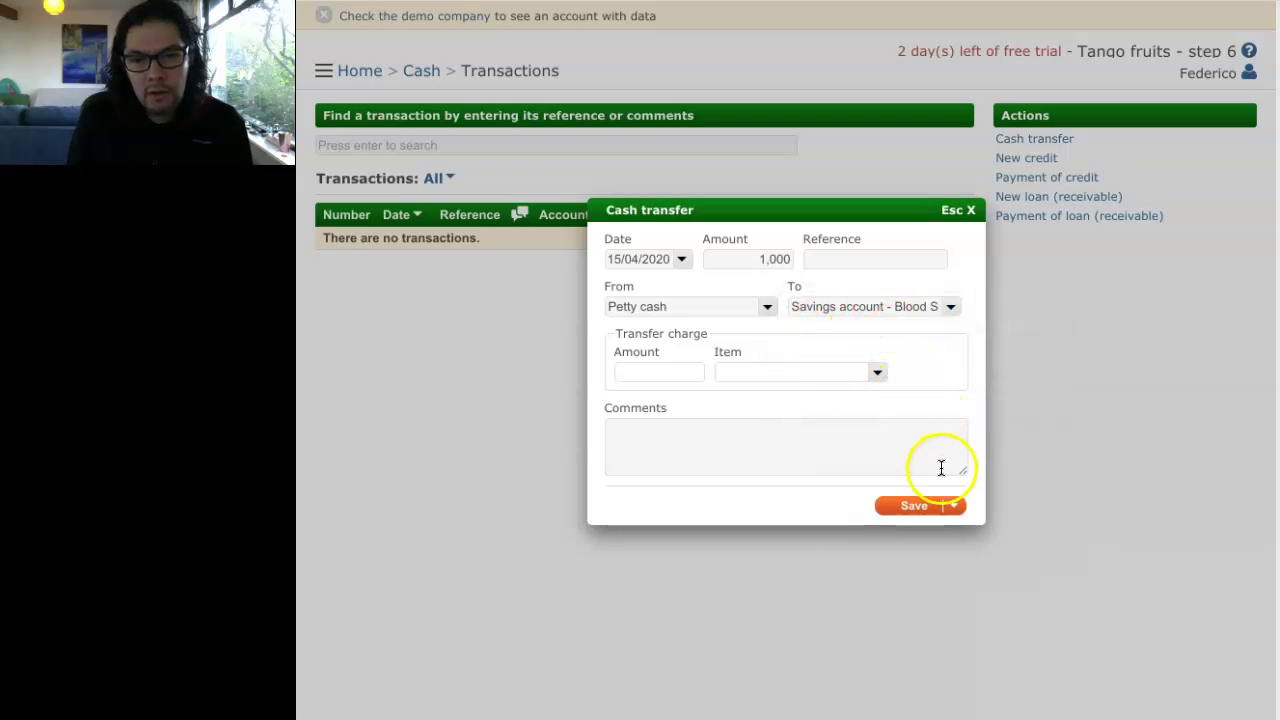
pyautogui.click(952, 506)
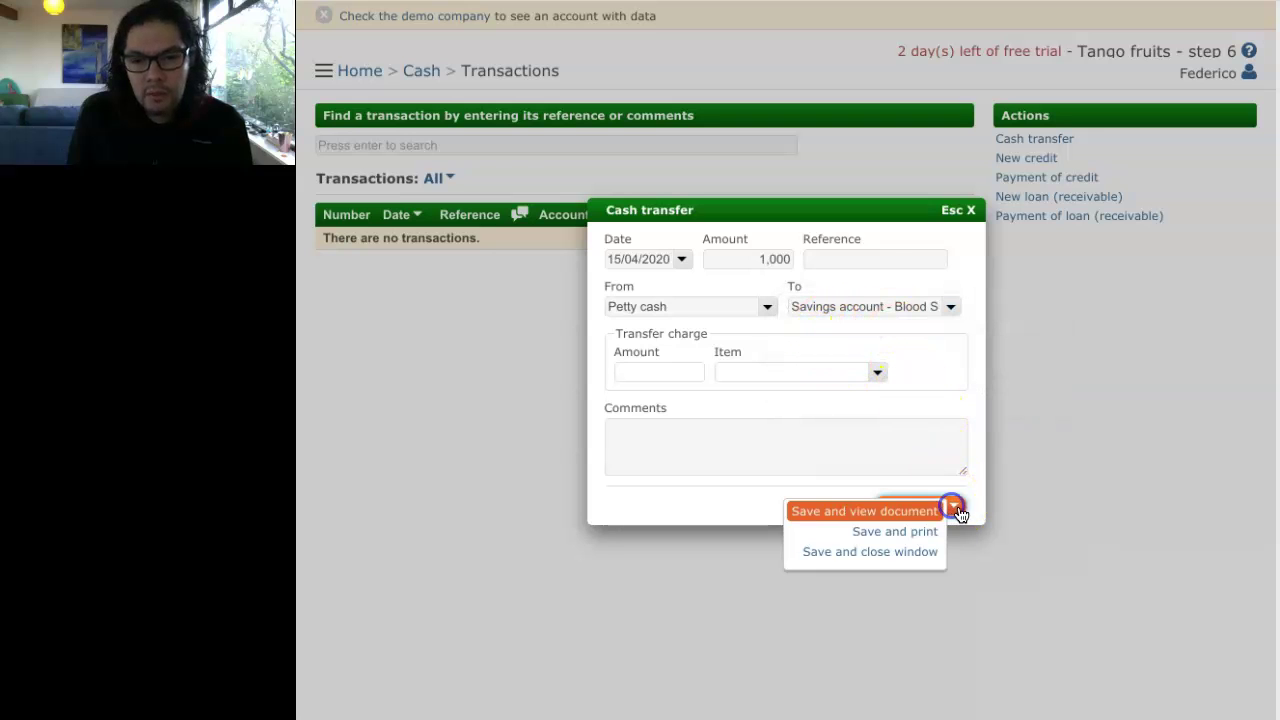
pyautogui.click(914, 556)
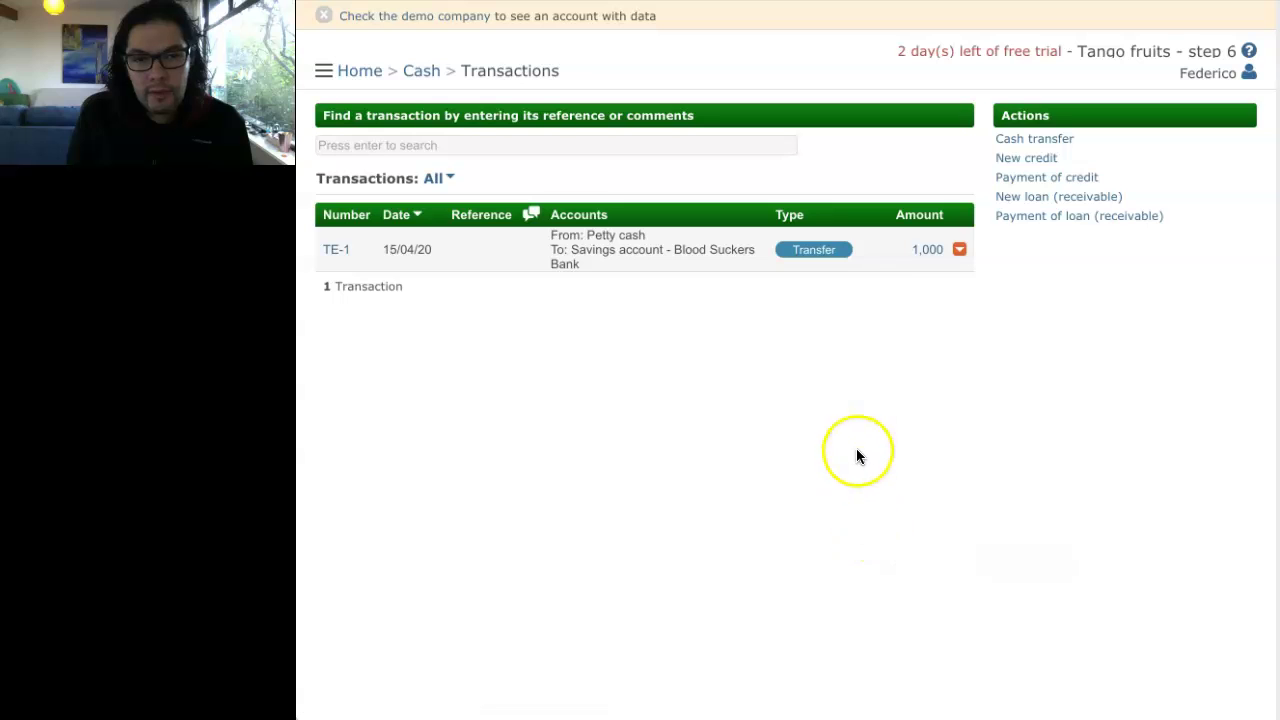
# Record another cash transfer of 1,000 from Petty cash to Savings account - Blood Suckers Bank and close it on saving.
pyautogui.click(1045, 142)
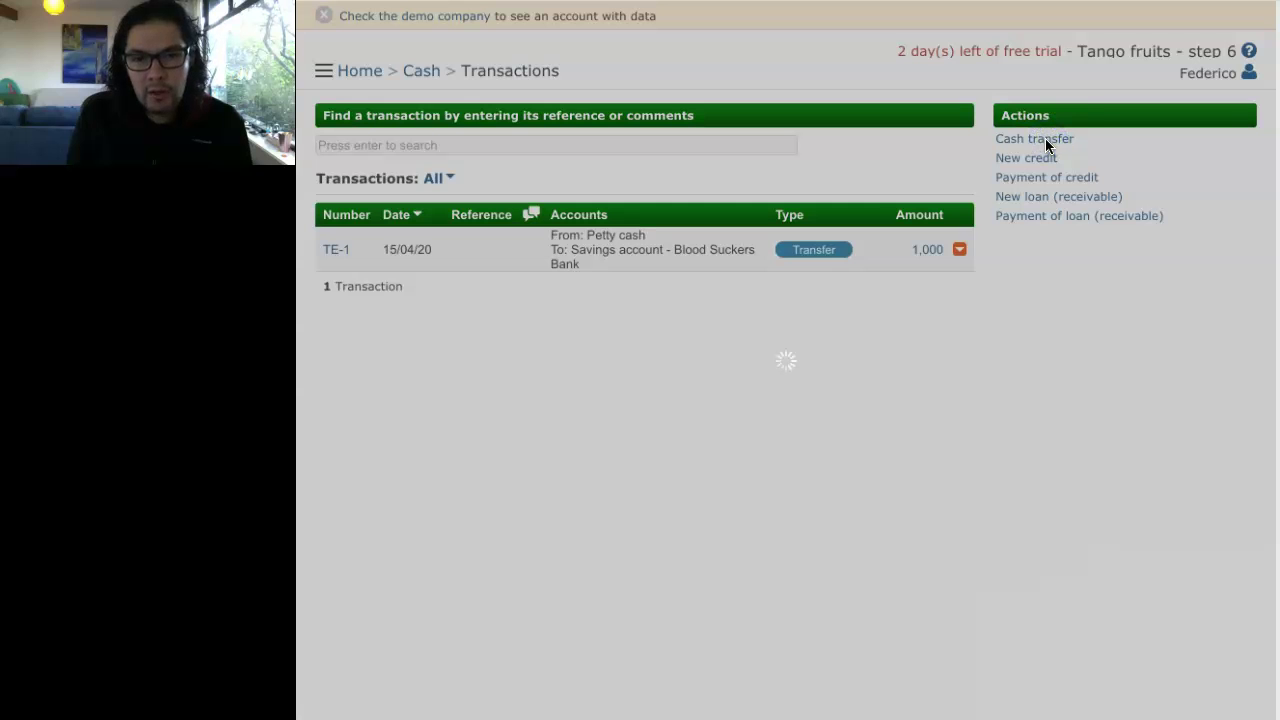
pyautogui.click(735, 252)
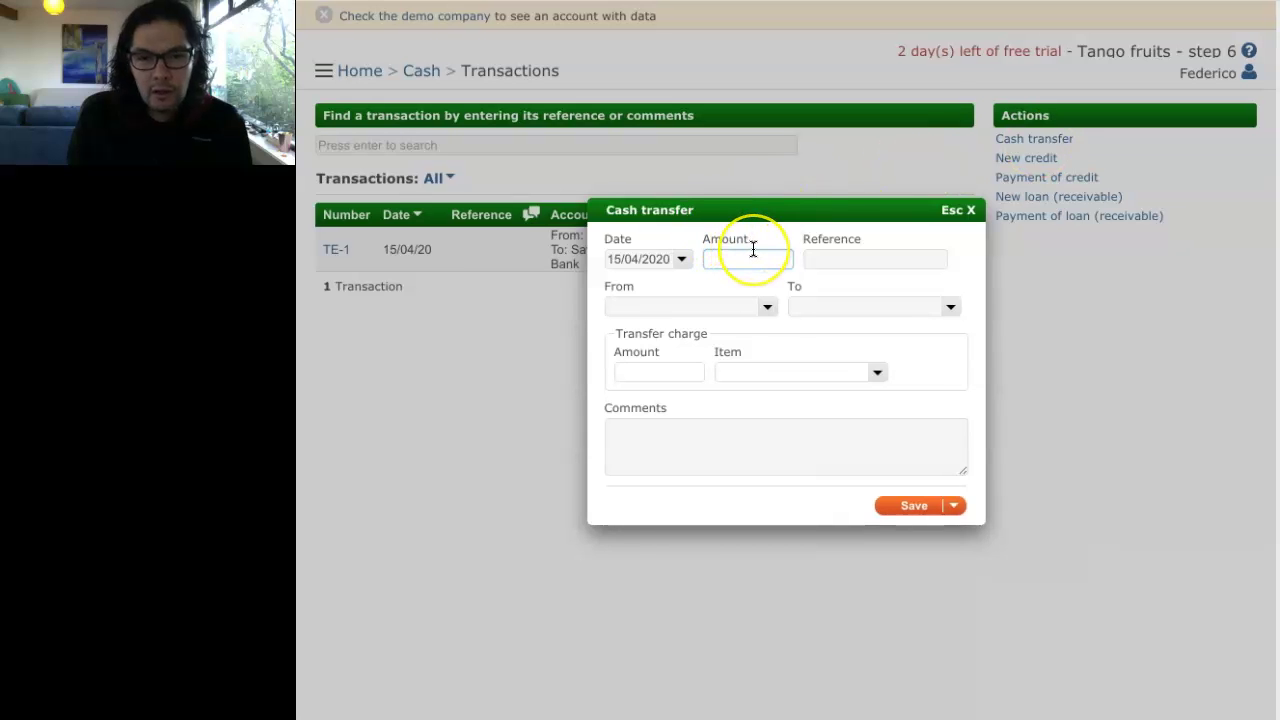
pyautogui.write('1000')
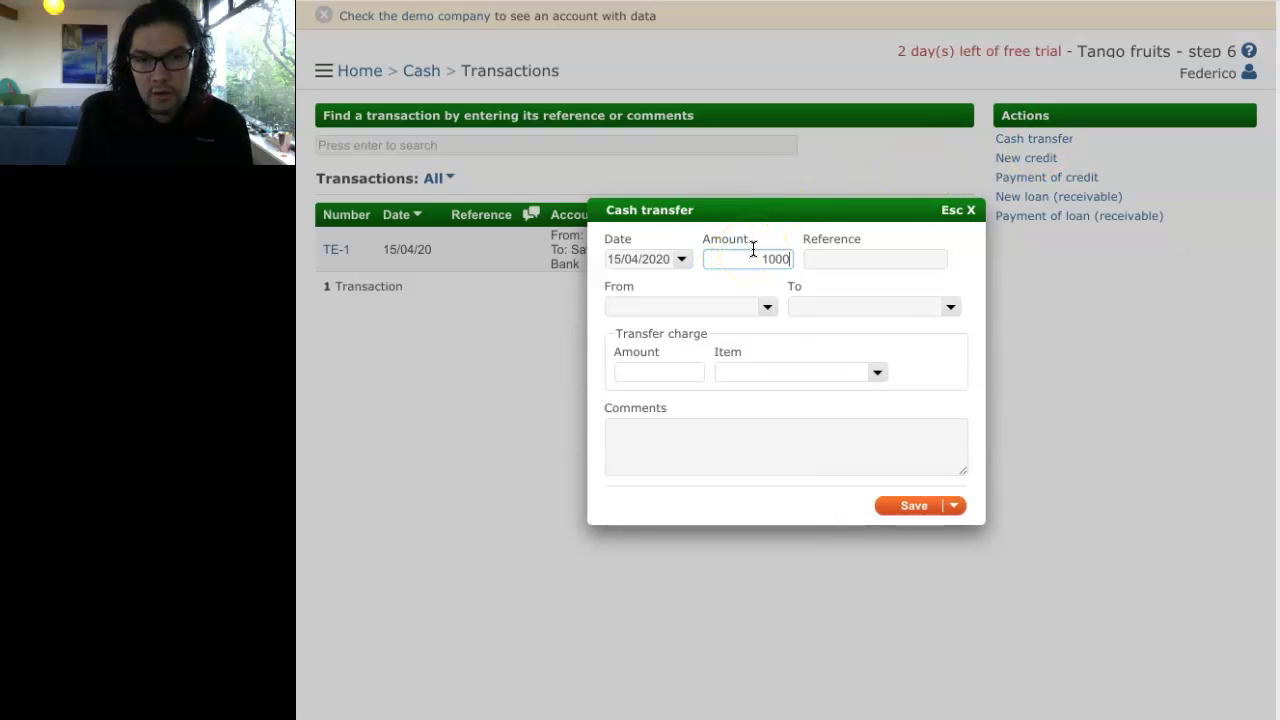
pyautogui.click(773, 317)
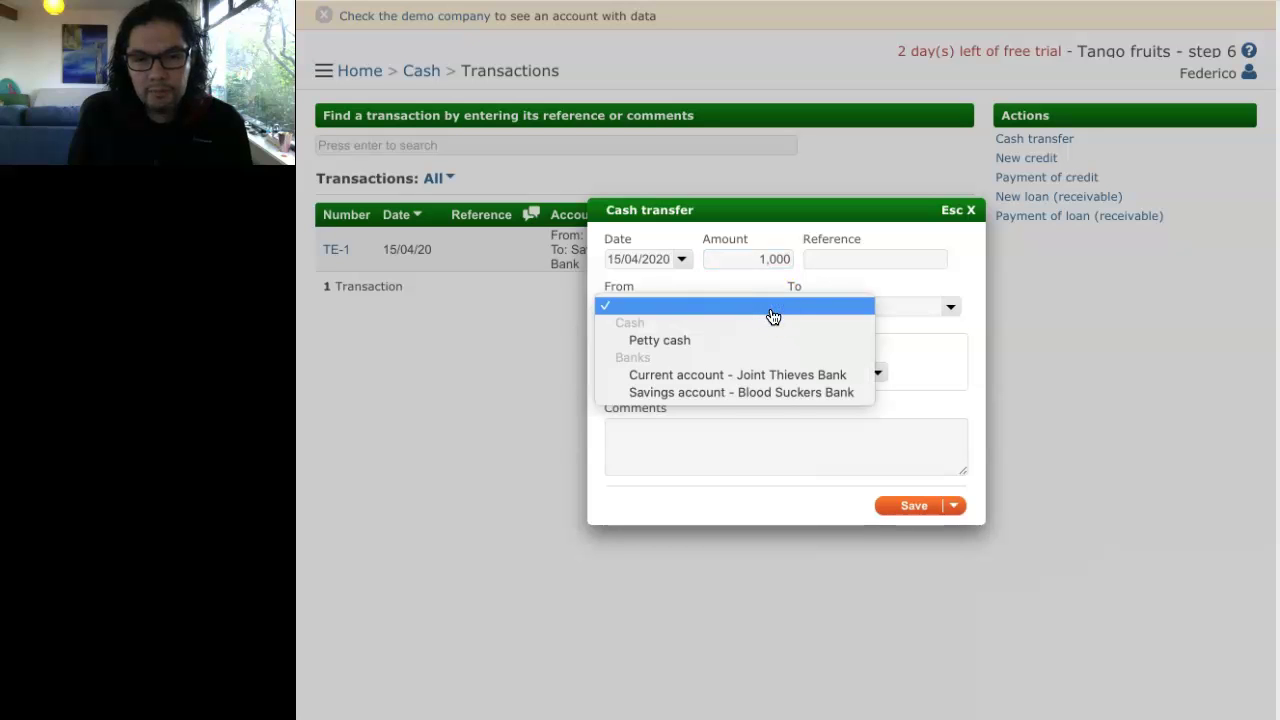
pyautogui.click(766, 340)
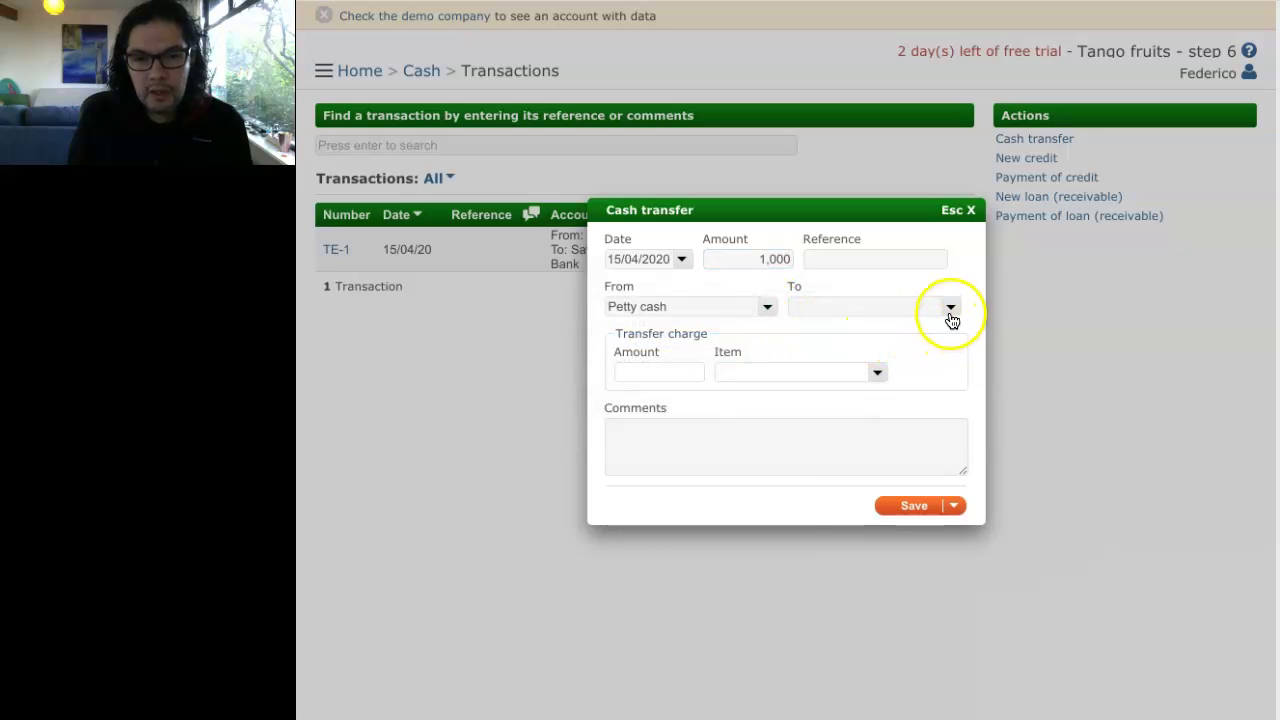
pyautogui.click(951, 310)
pyautogui.click(951, 395)
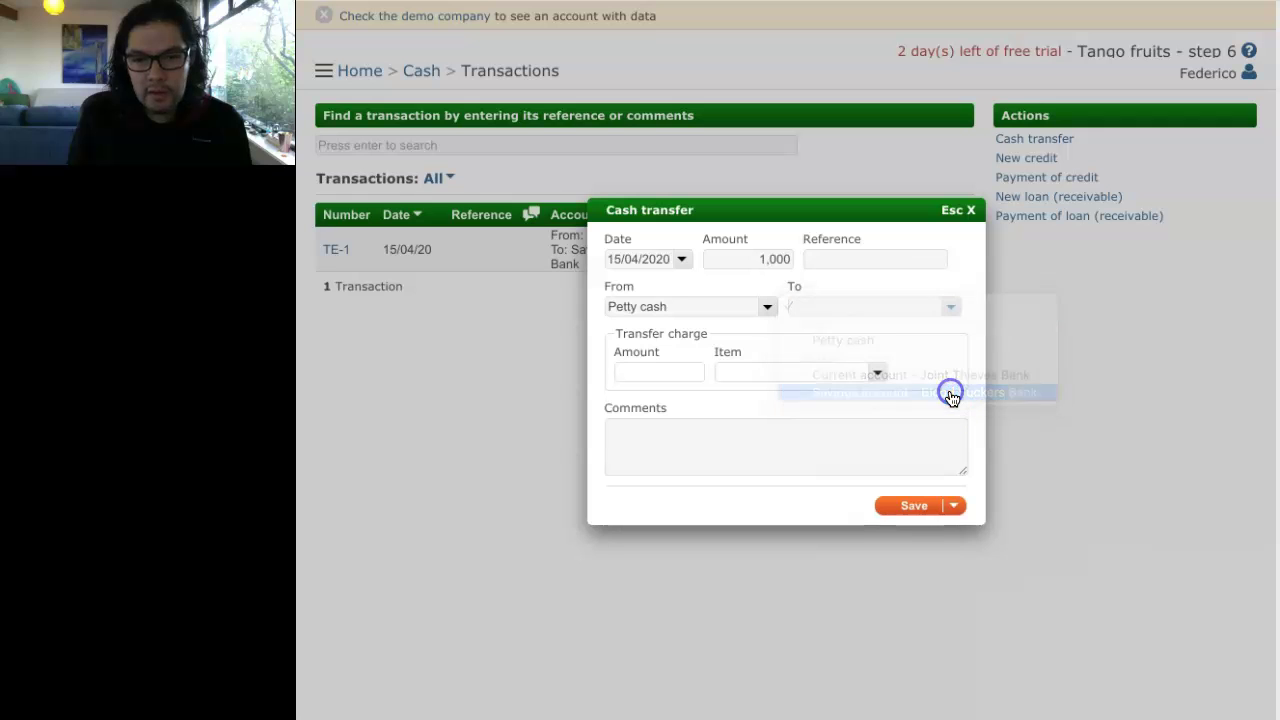
pyautogui.click(955, 505)
pyautogui.click(923, 553)
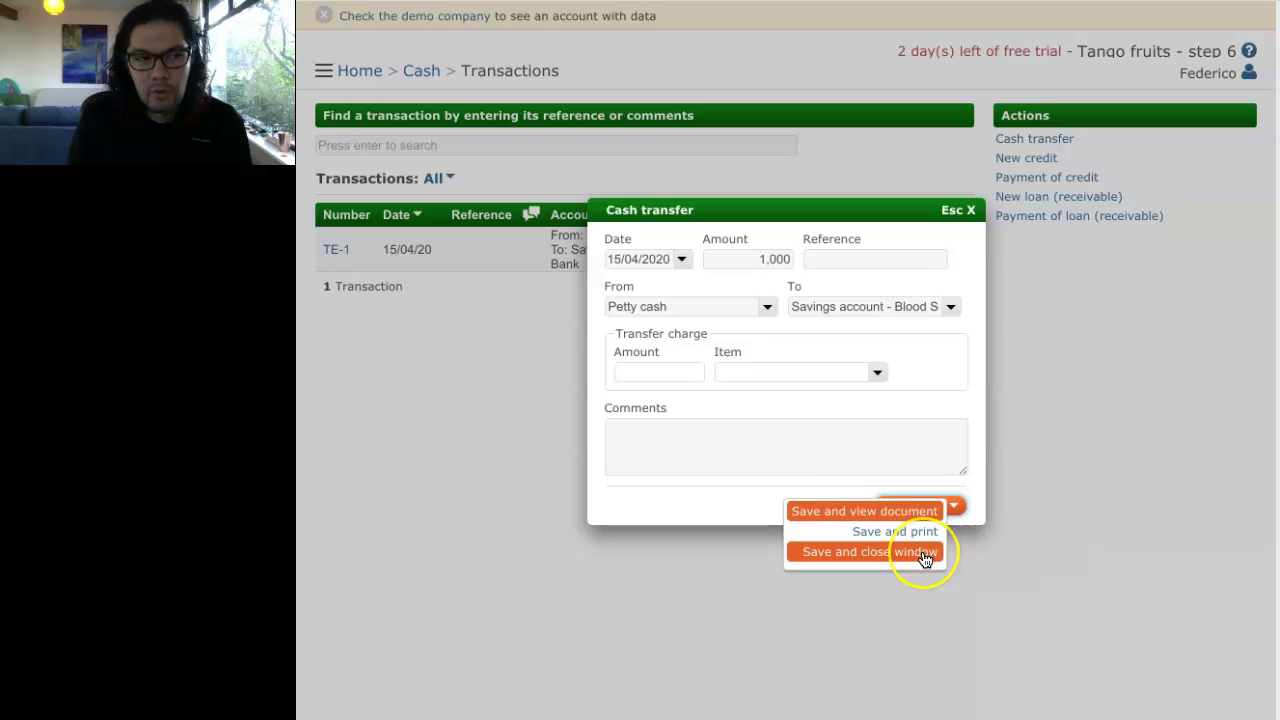
pyautogui.click(925, 555)
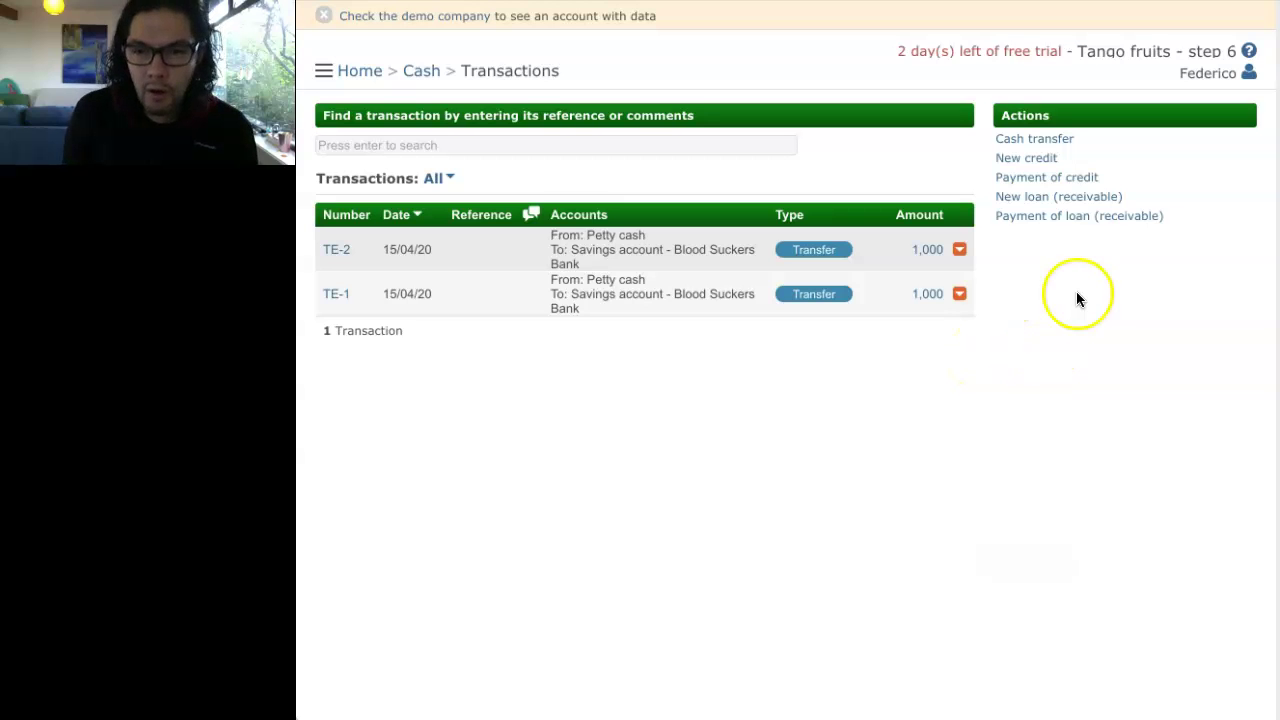
# Record a credit payment of 1,200 to VISA Card - Million Fees Bank from Current account - Joint Thieves Bank, closing the window on saving.
pyautogui.click(1050, 178)
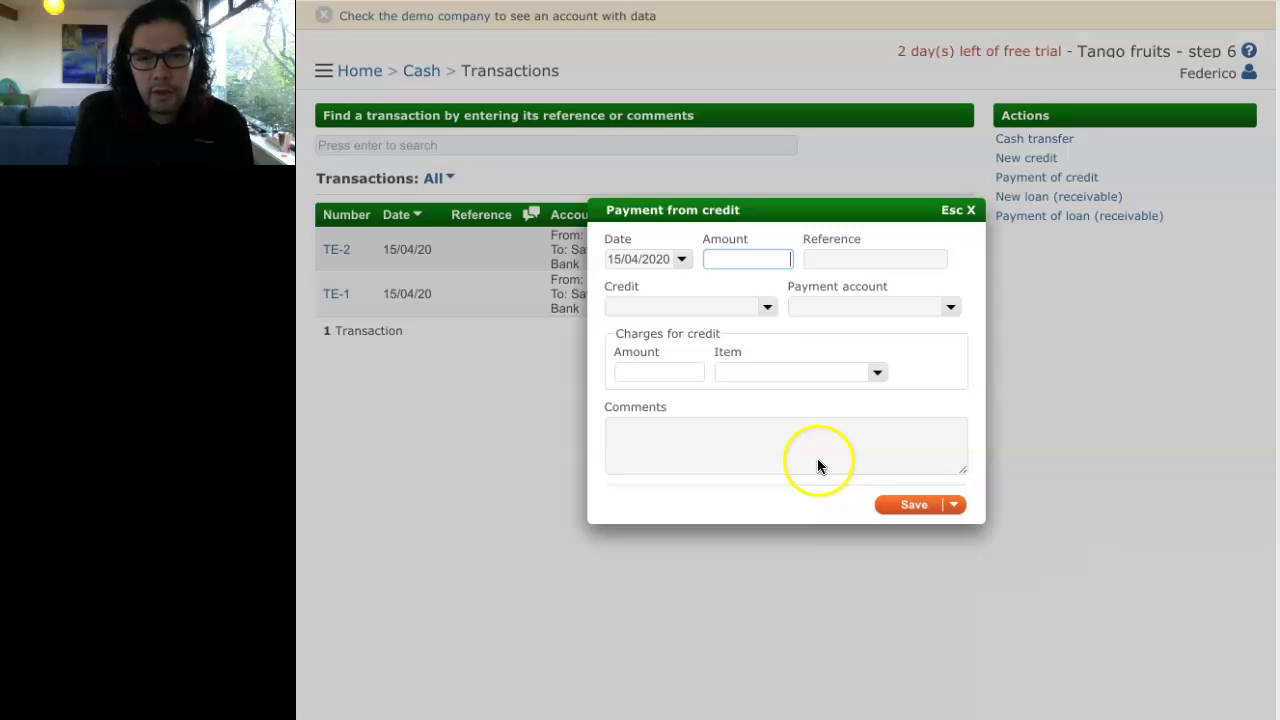
pyautogui.write('1200')
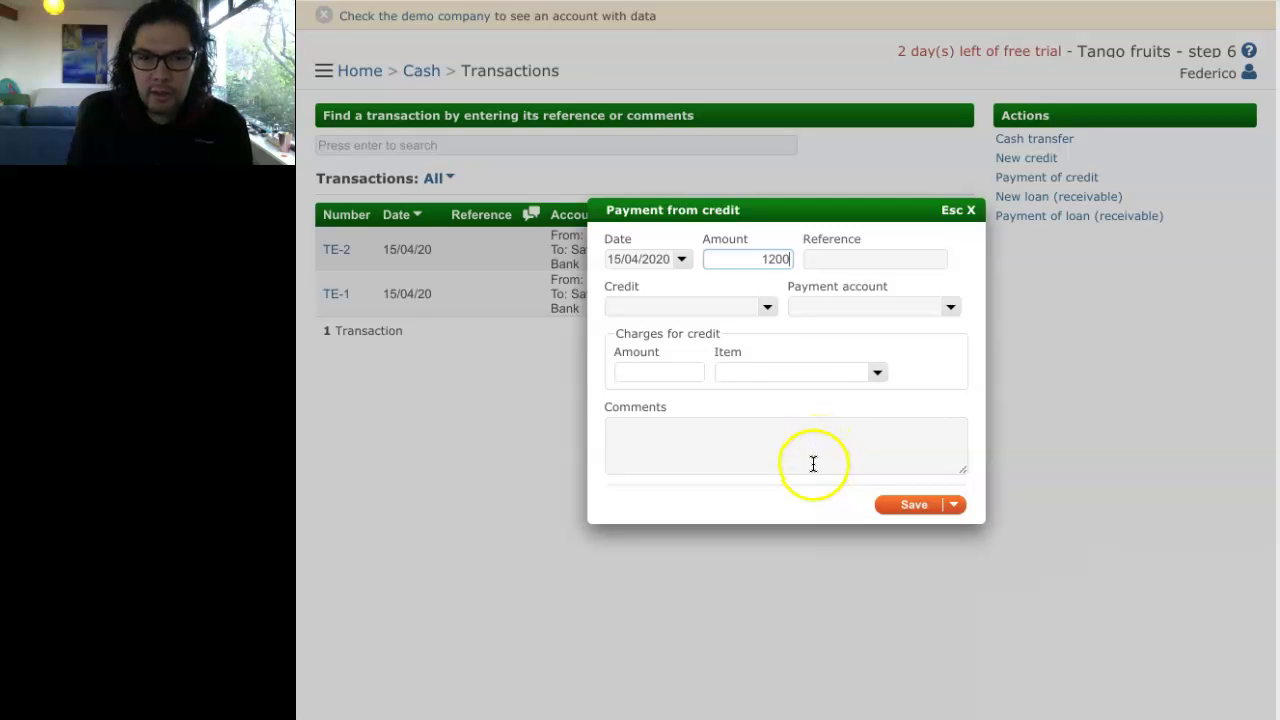
pyautogui.click(762, 307)
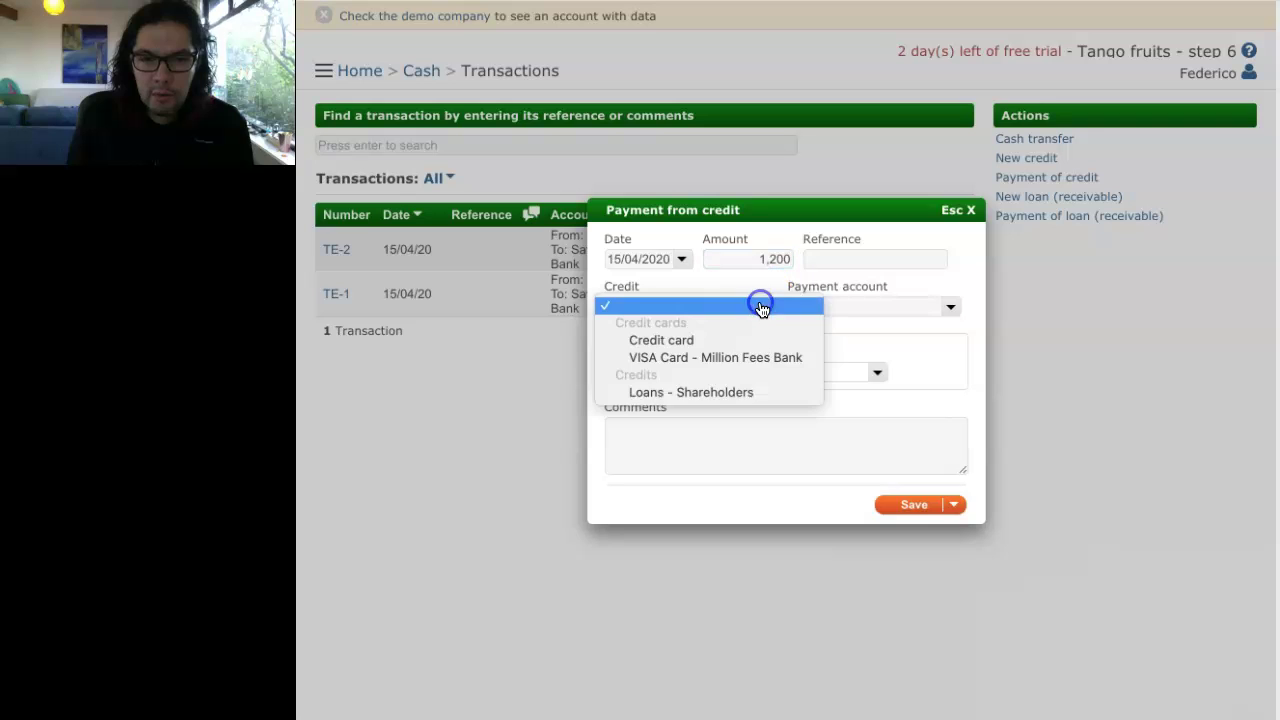
pyautogui.click(758, 358)
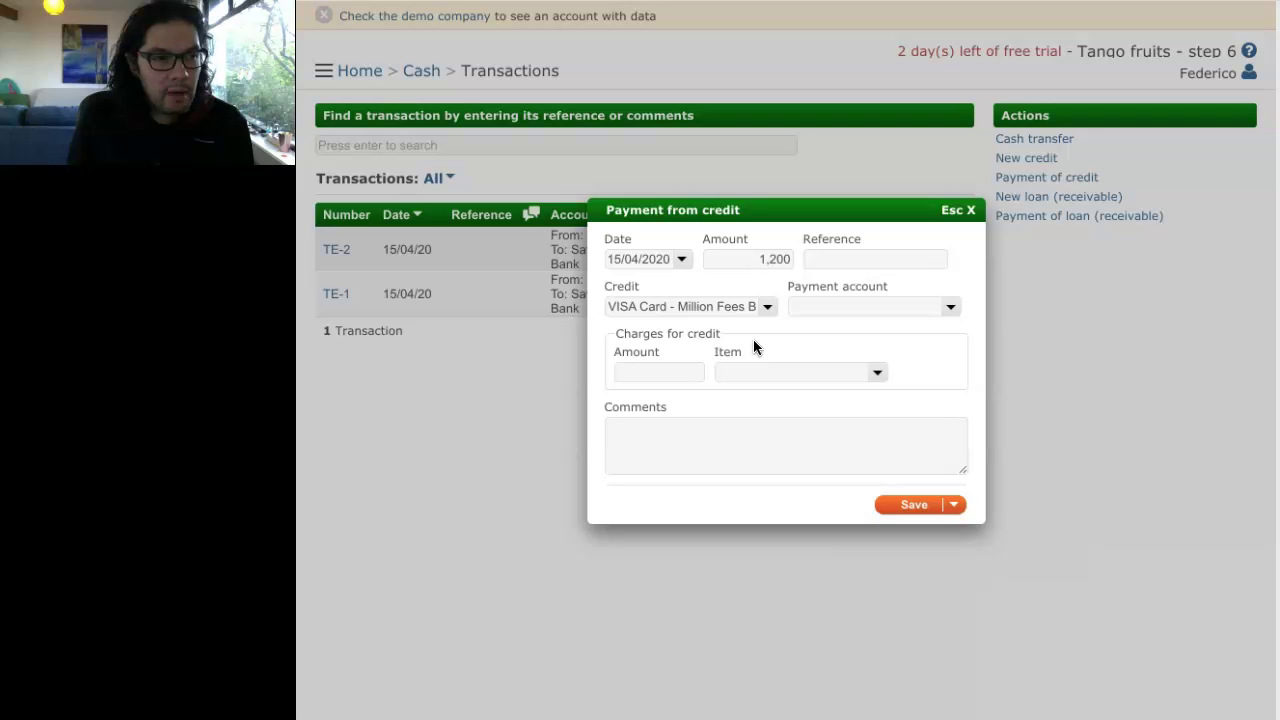
pyautogui.click(951, 311)
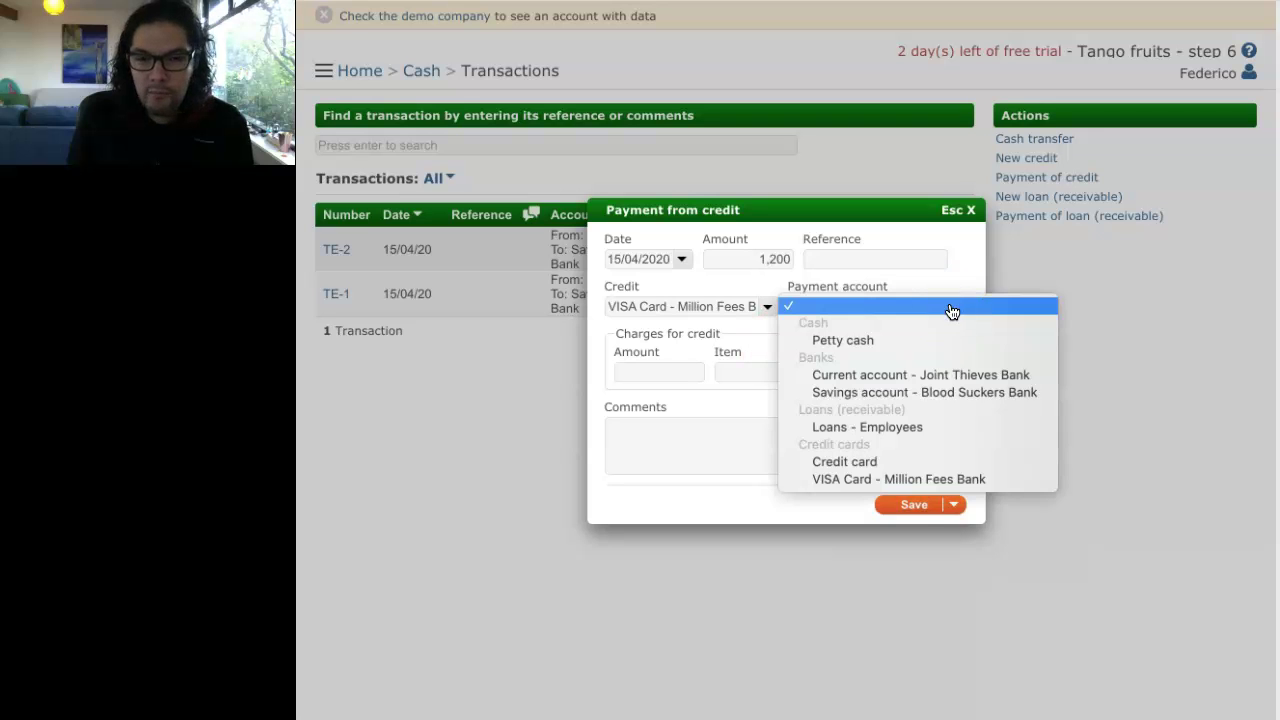
pyautogui.click(960, 374)
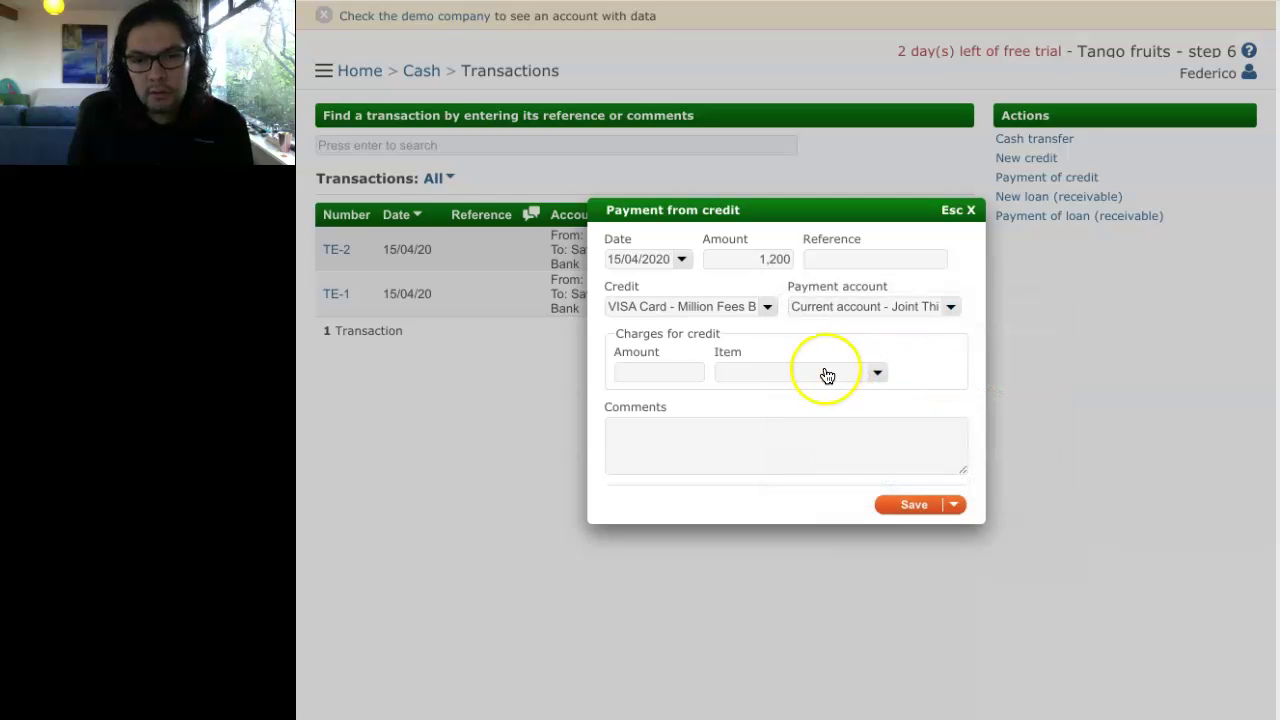
pyautogui.click(954, 504)
pyautogui.click(921, 551)
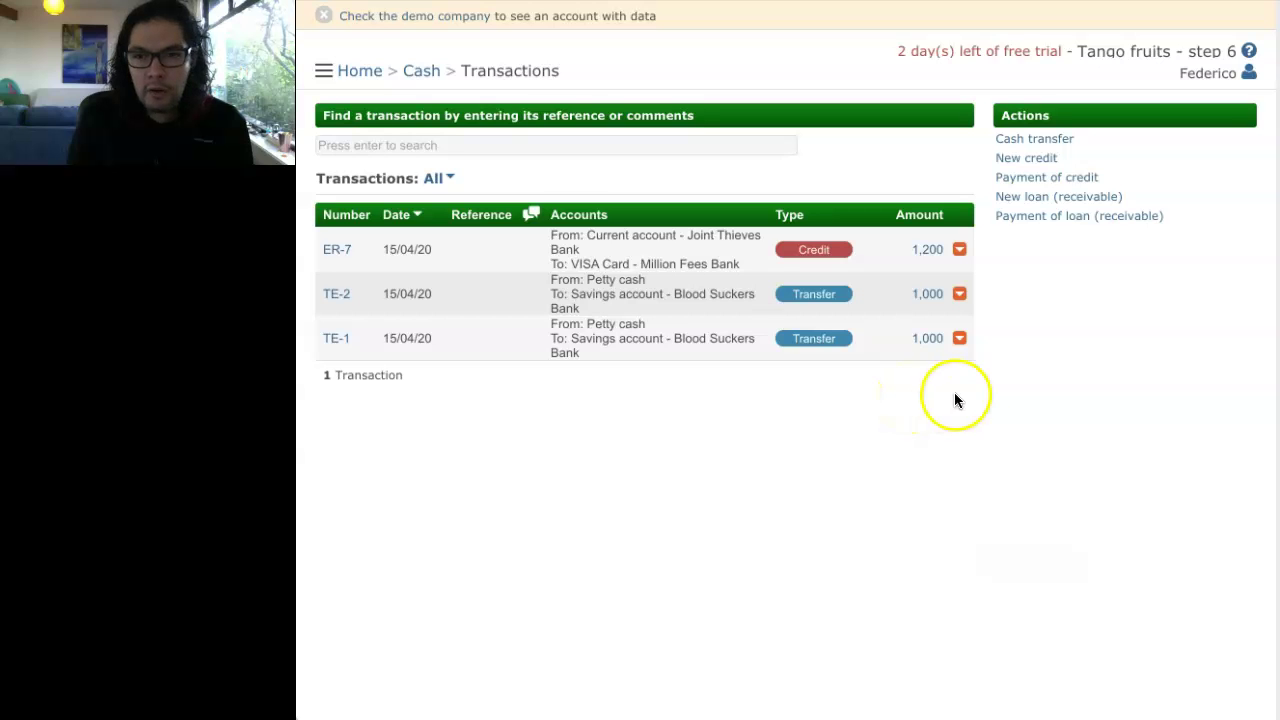
# Start a new receivable loan of 500 with Loans as the concept and Employees as the debtor.
pyautogui.tripleClick(1029, 148)
pyautogui.tripleClick(1040, 198)
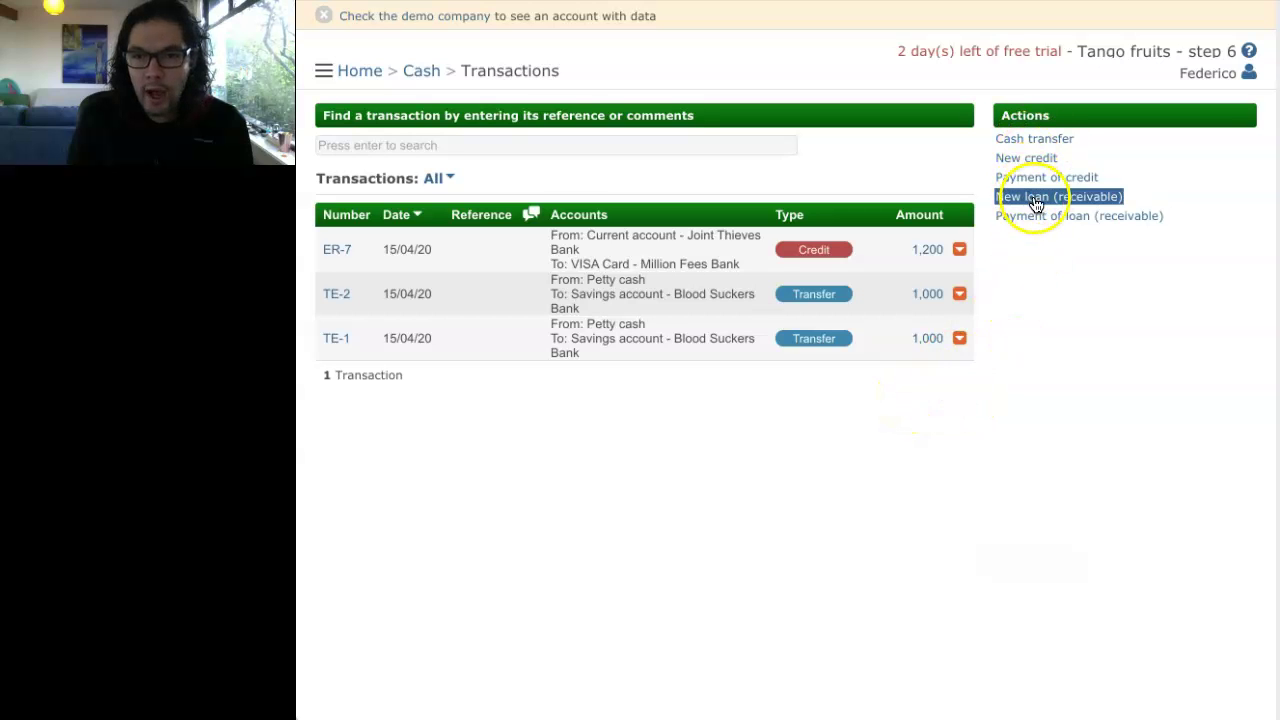
pyautogui.click(1044, 204)
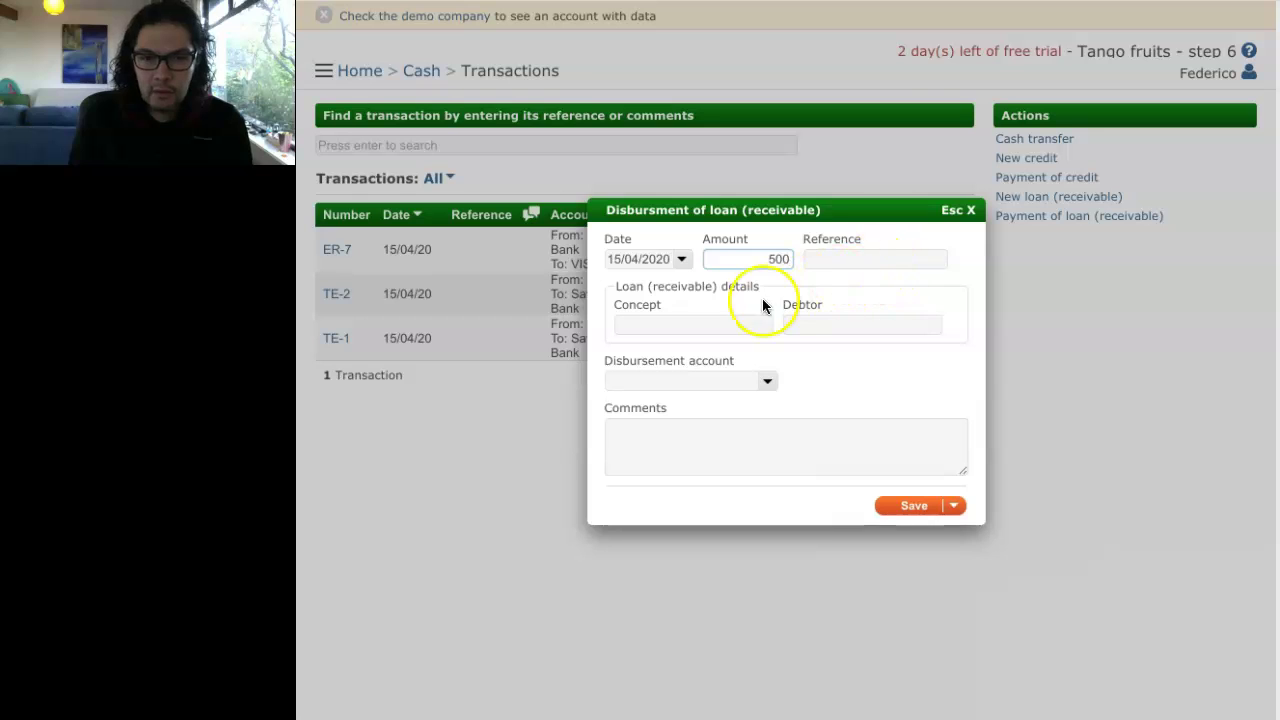
pyautogui.click(684, 321)
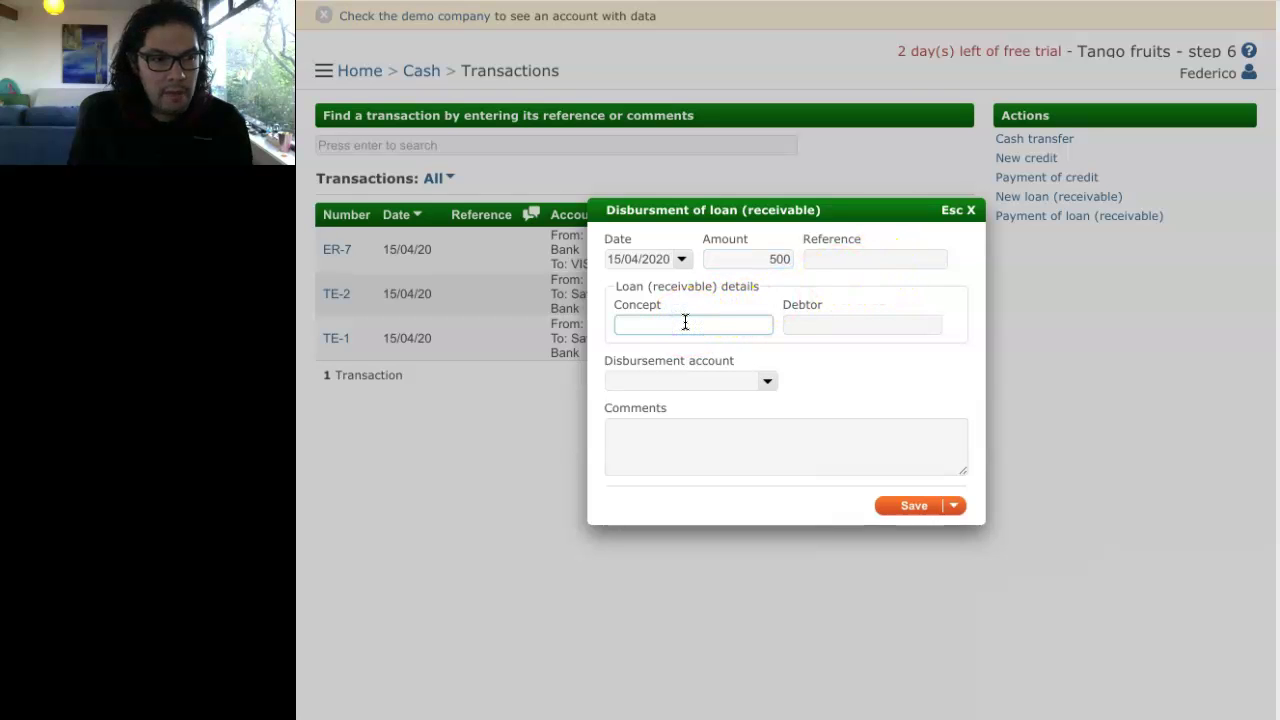
pyautogui.write('Loan')
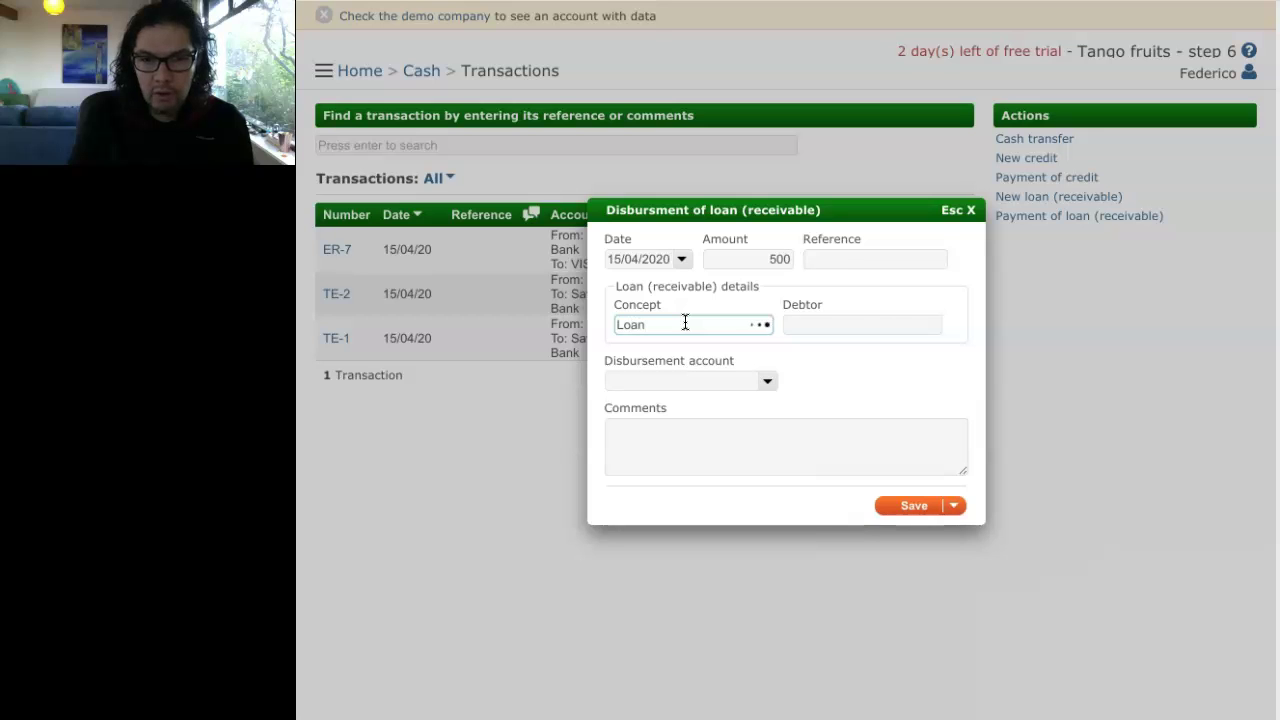
pyautogui.write('s')
pyautogui.press('Return')
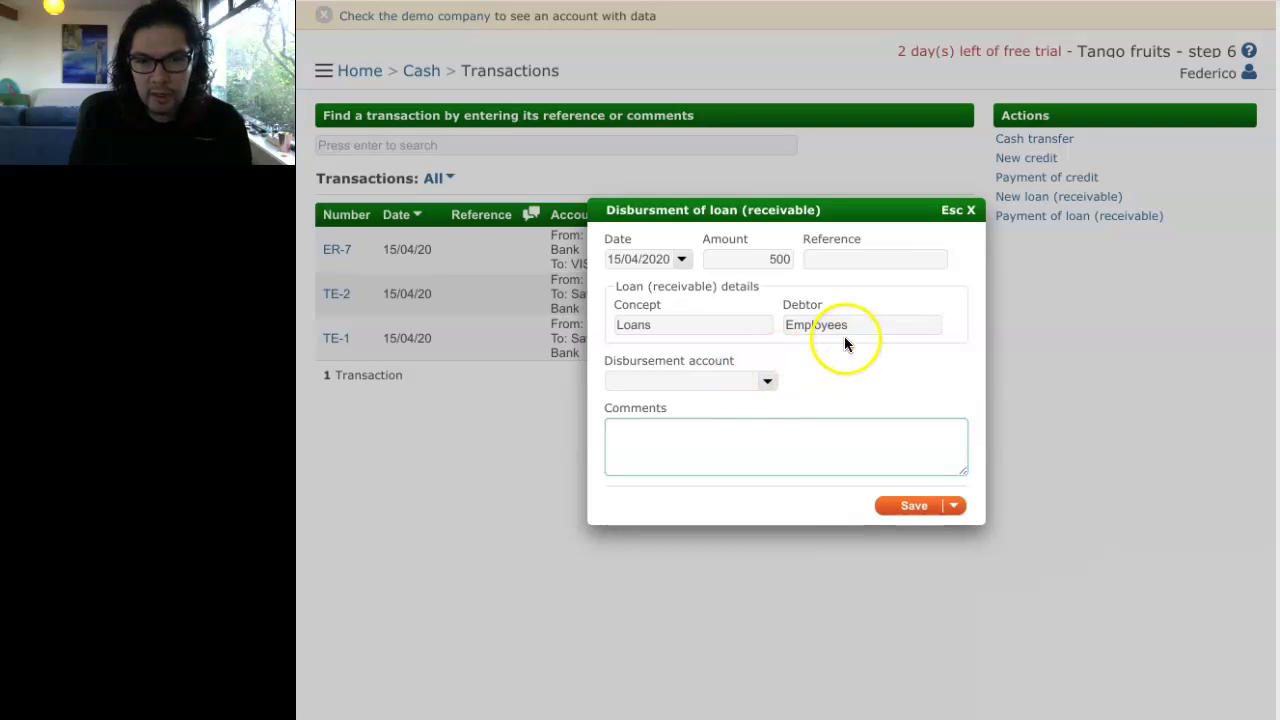
# Choose Petty cash as the loan's disbursement account, then save the loan and close the window.
pyautogui.click(767, 385)
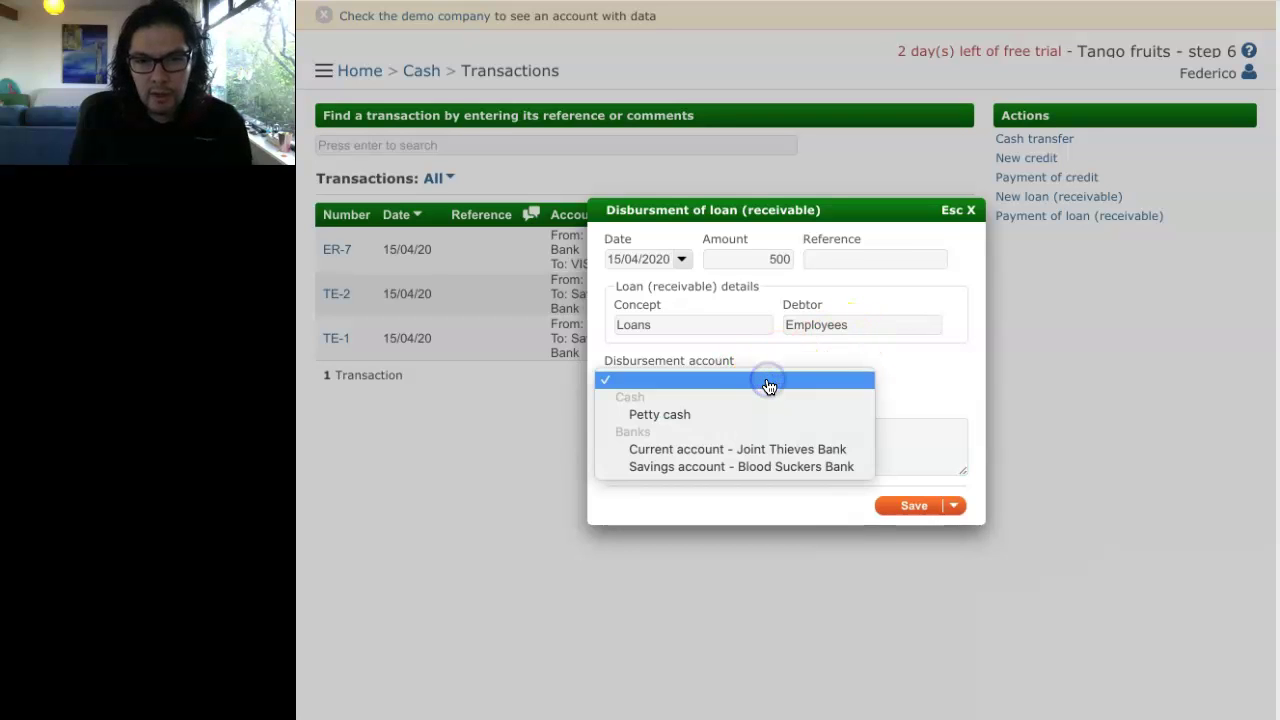
pyautogui.moveTo(767, 385); pyautogui.dragTo(681, 421)
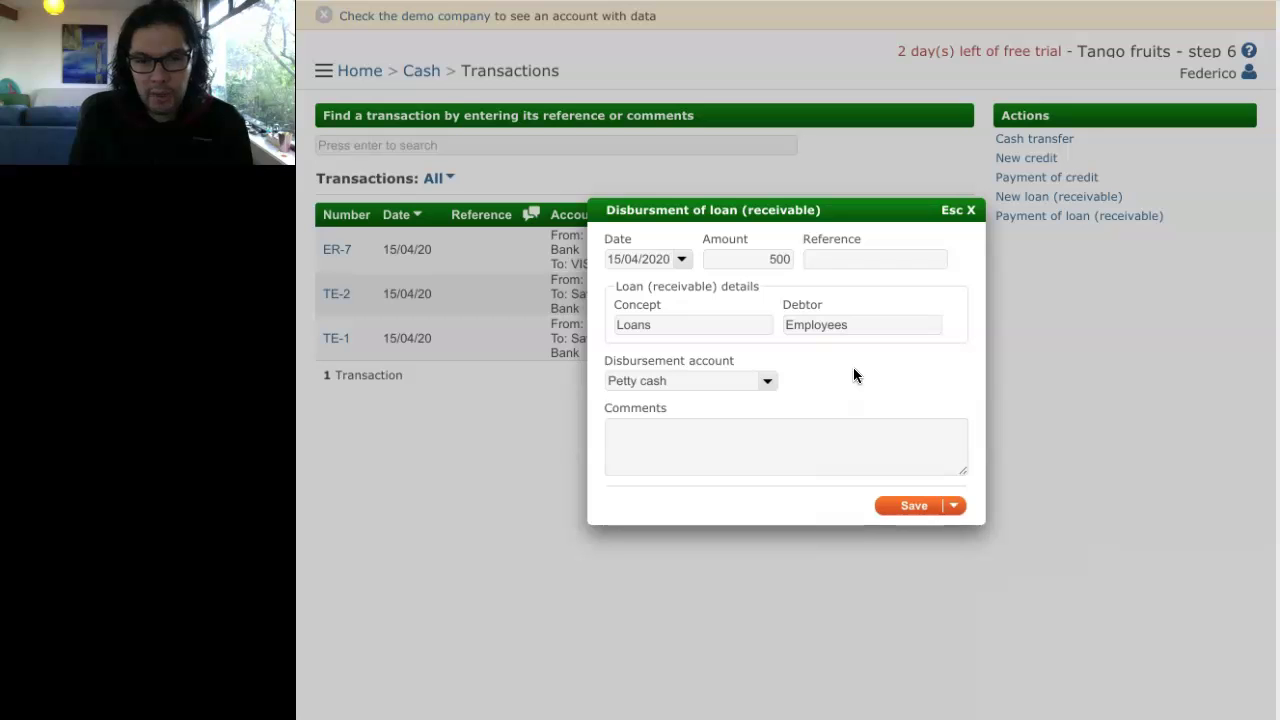
pyautogui.click(961, 507)
pyautogui.click(927, 554)
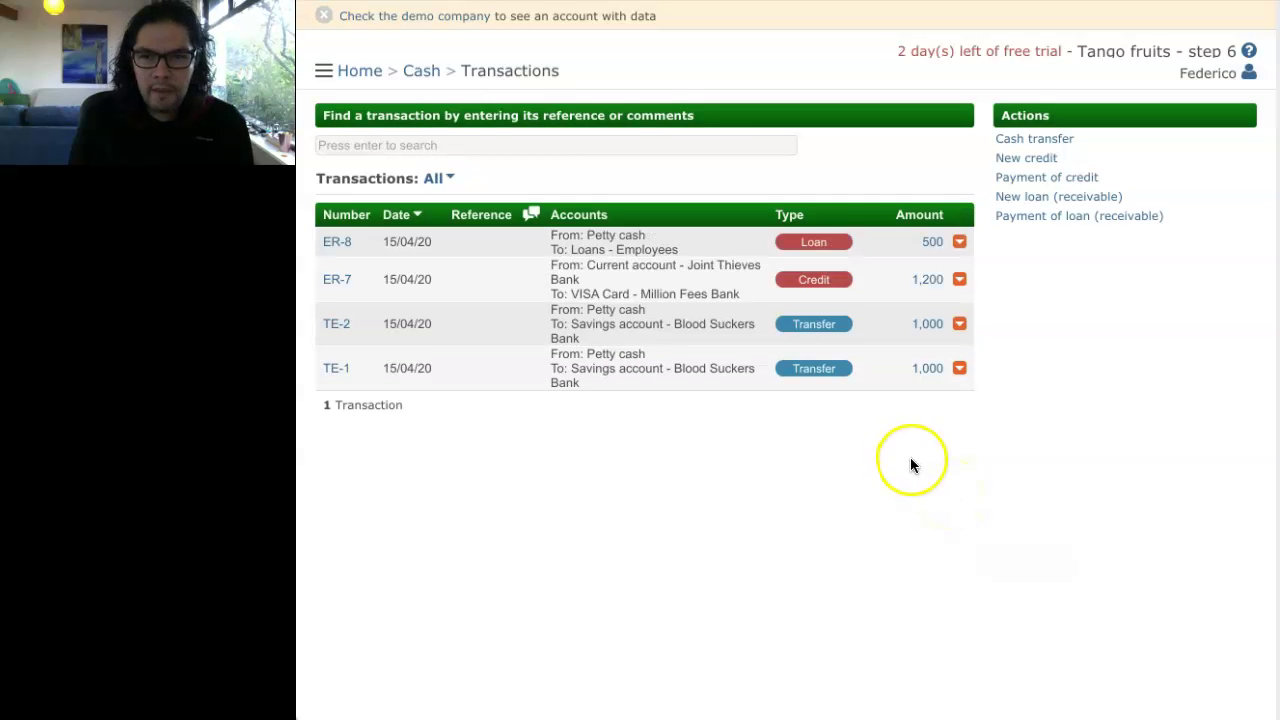
# Start a new credit payment of 2,500 with Loans - Shareholders as the credit.
pyautogui.click(1070, 180)
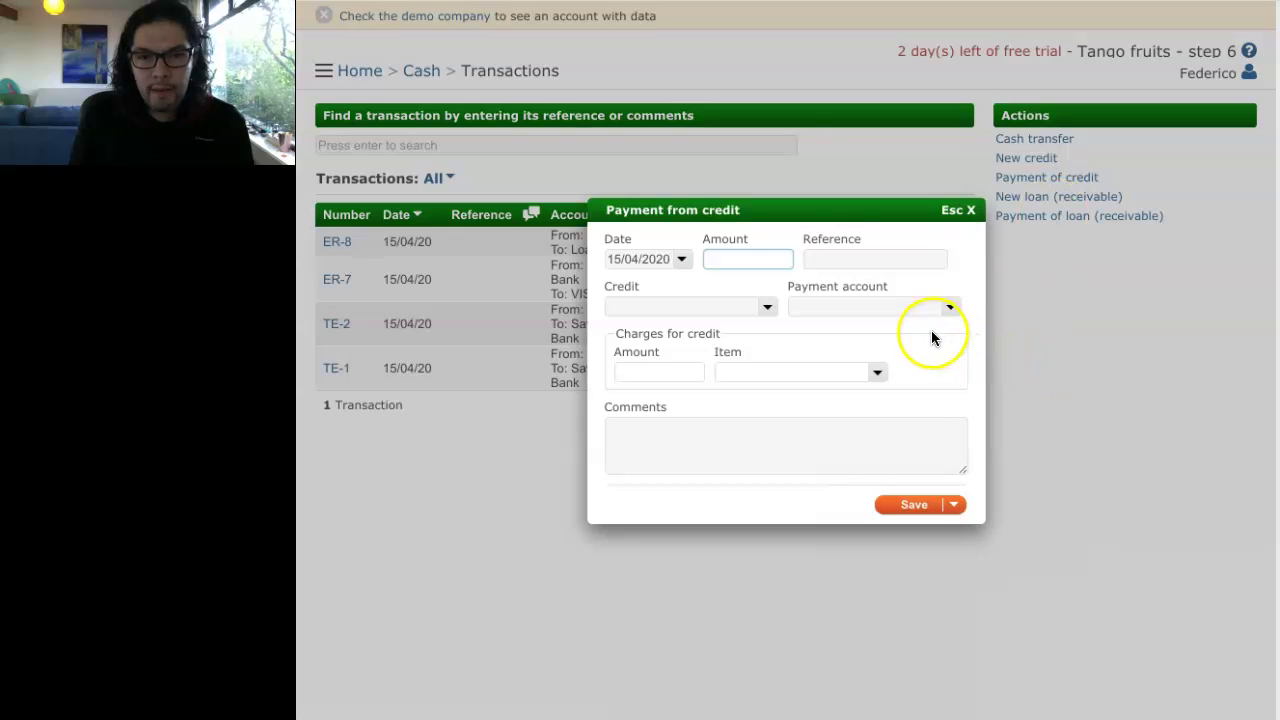
pyautogui.write('25000')
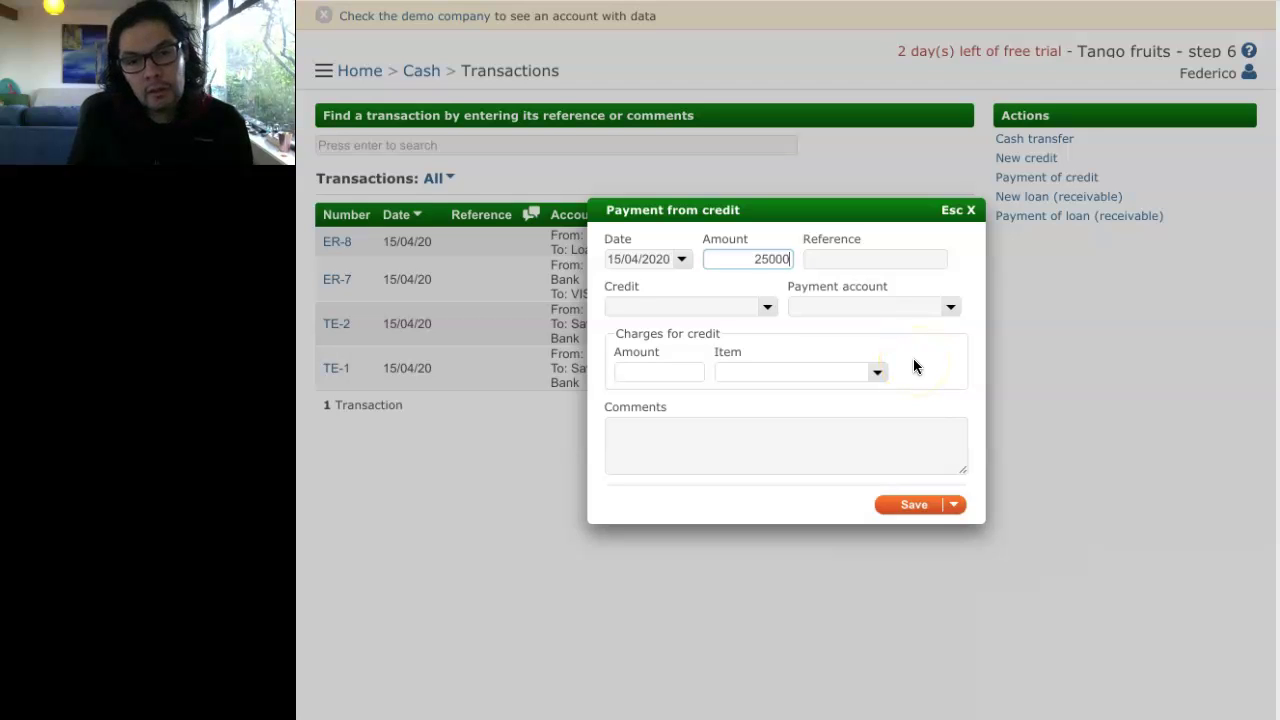
pyautogui.press('BackSpace')
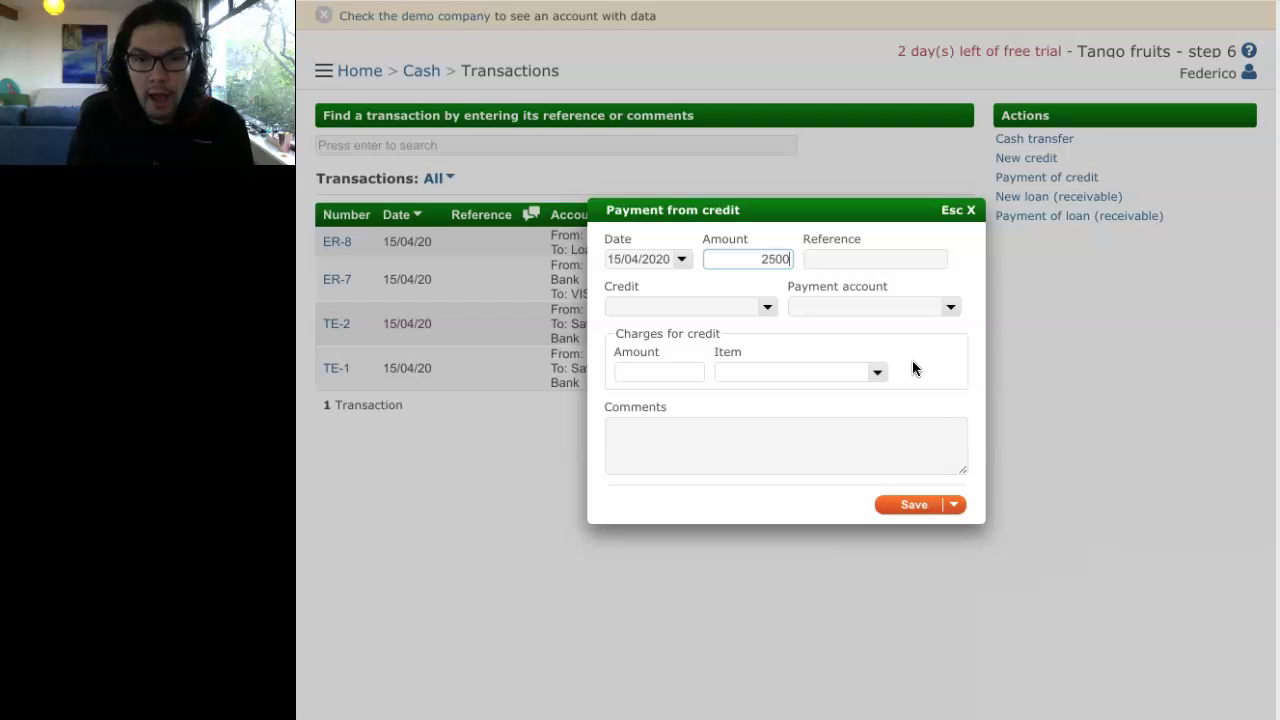
pyautogui.click(767, 308)
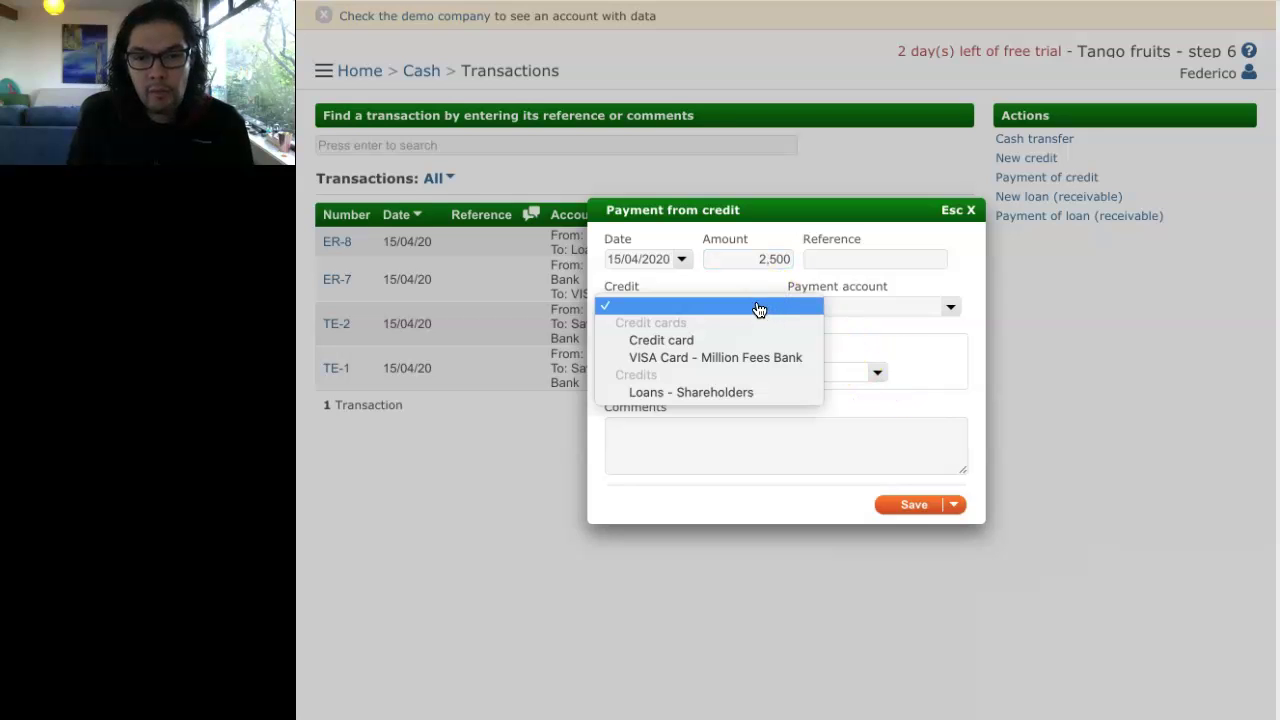
pyautogui.click(737, 393)
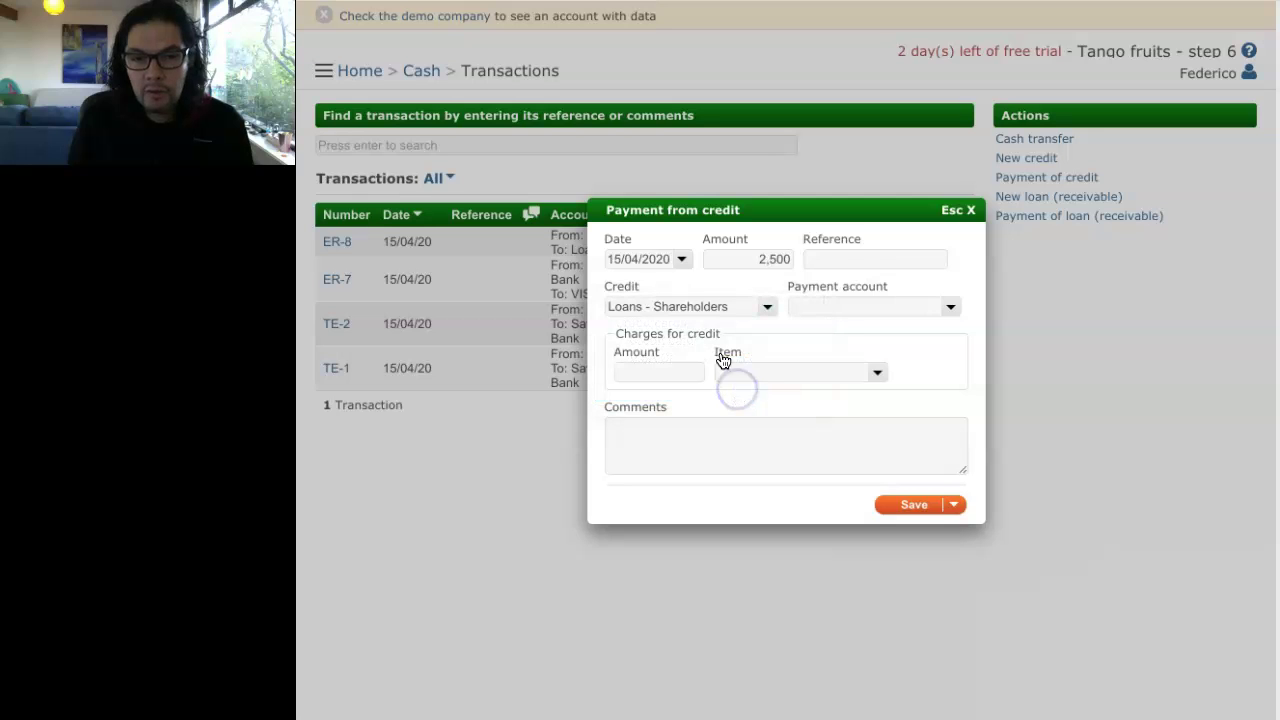
# Choose Savings account - Blood Suckers Bank as the payment account, save the credit payment and close the window.
pyautogui.click(947, 308)
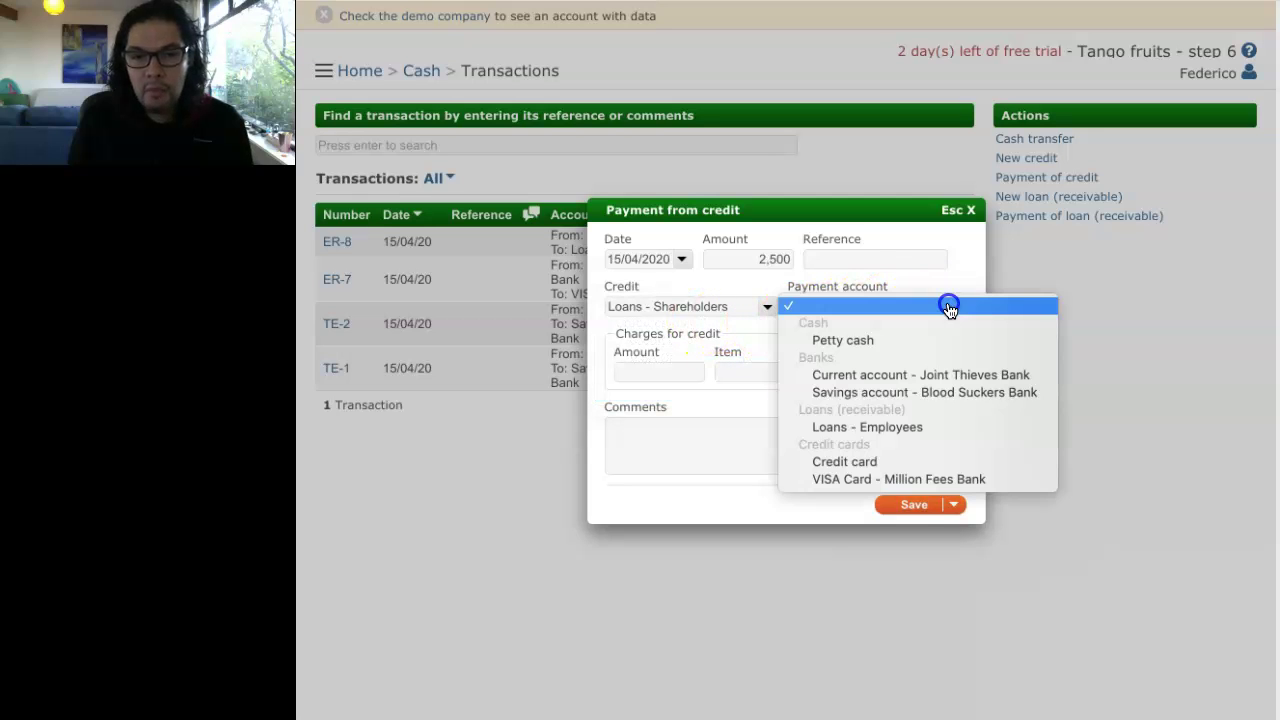
pyautogui.click(952, 393)
pyautogui.click(949, 366)
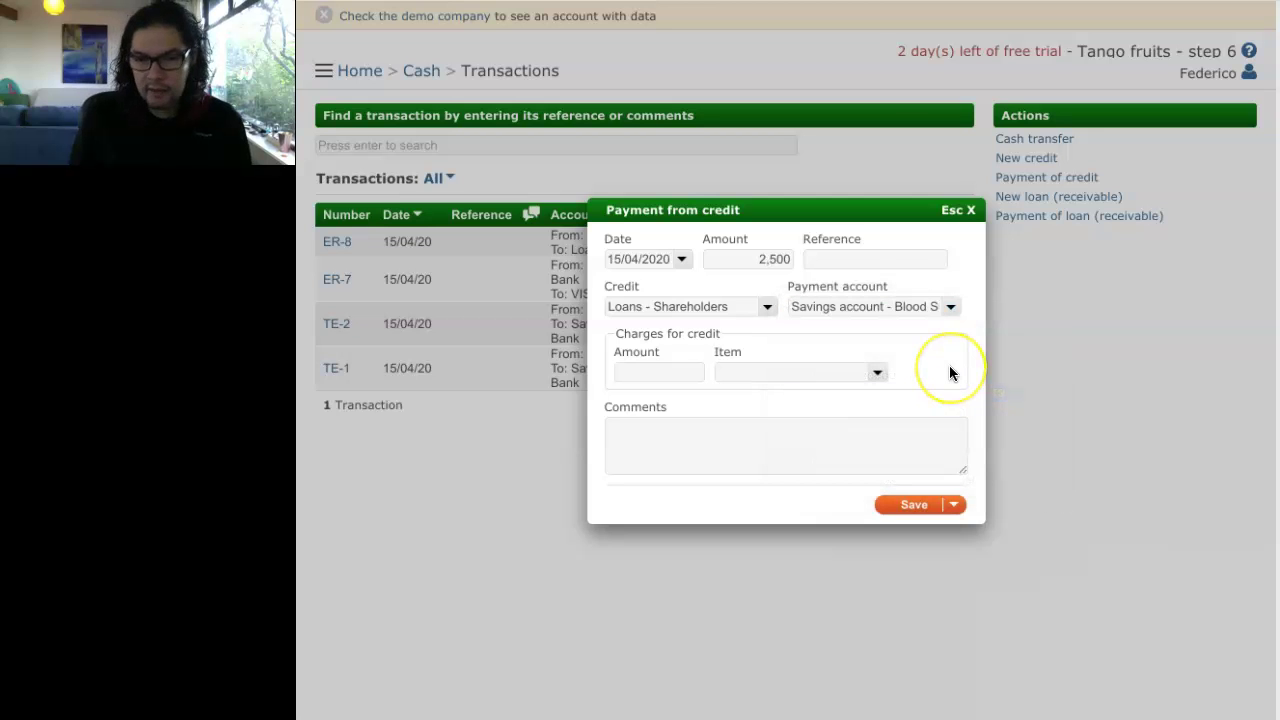
pyautogui.click(914, 341)
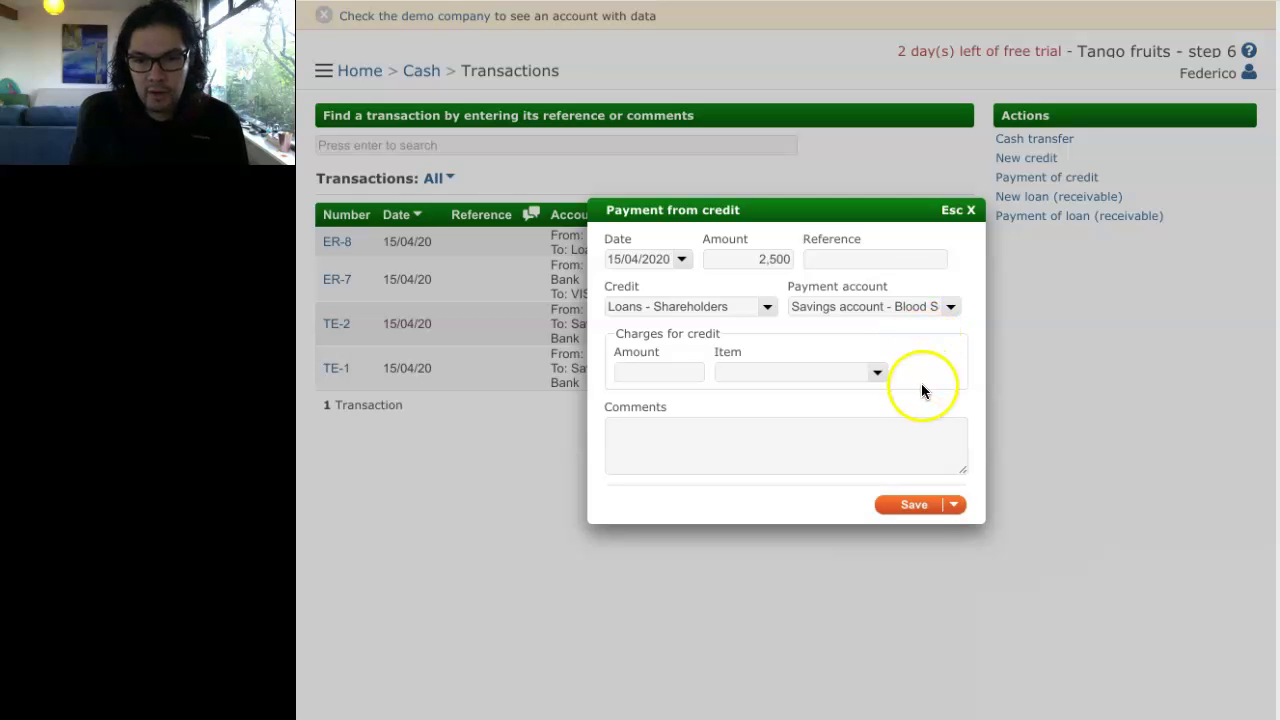
pyautogui.click(960, 508)
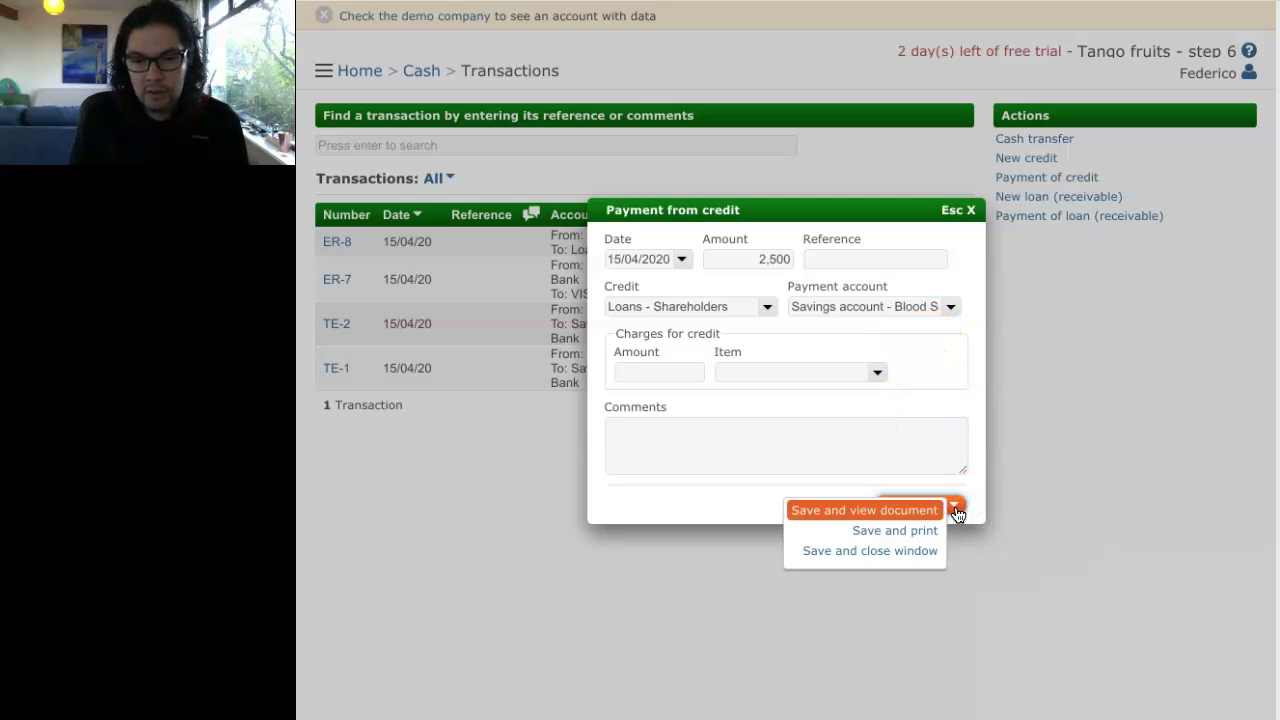
pyautogui.click(925, 552)
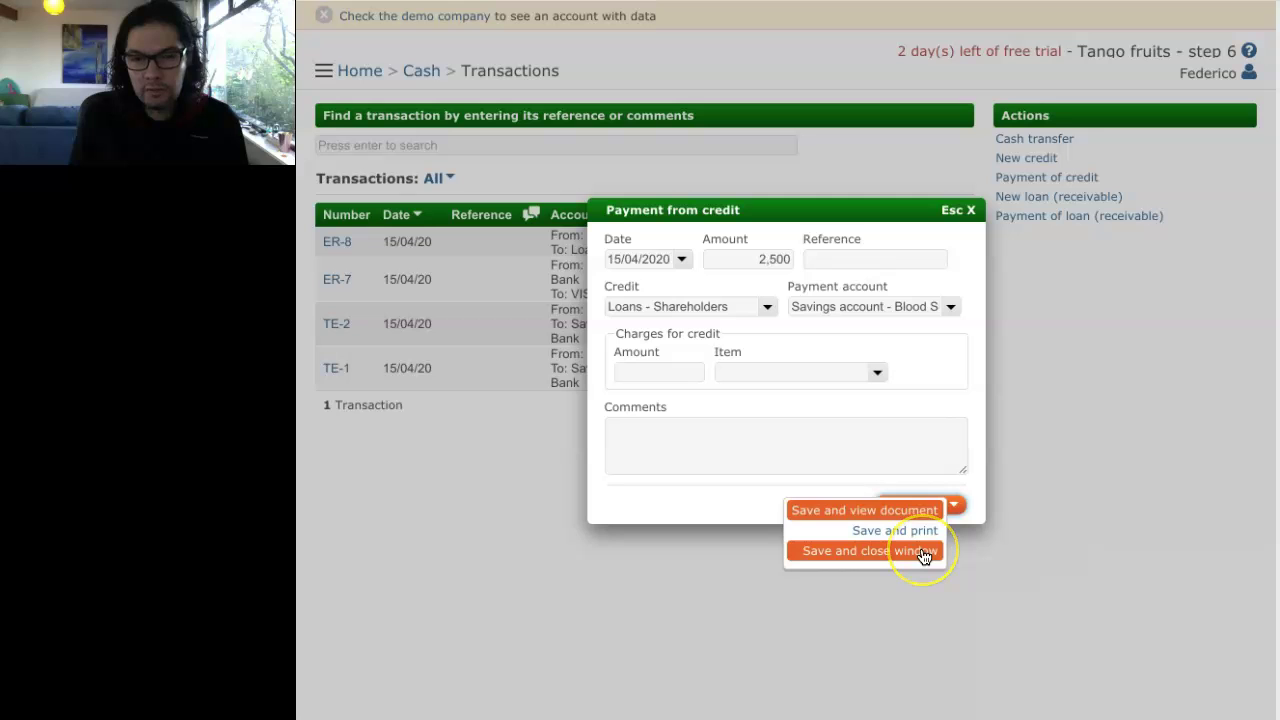
pyautogui.click(922, 552)
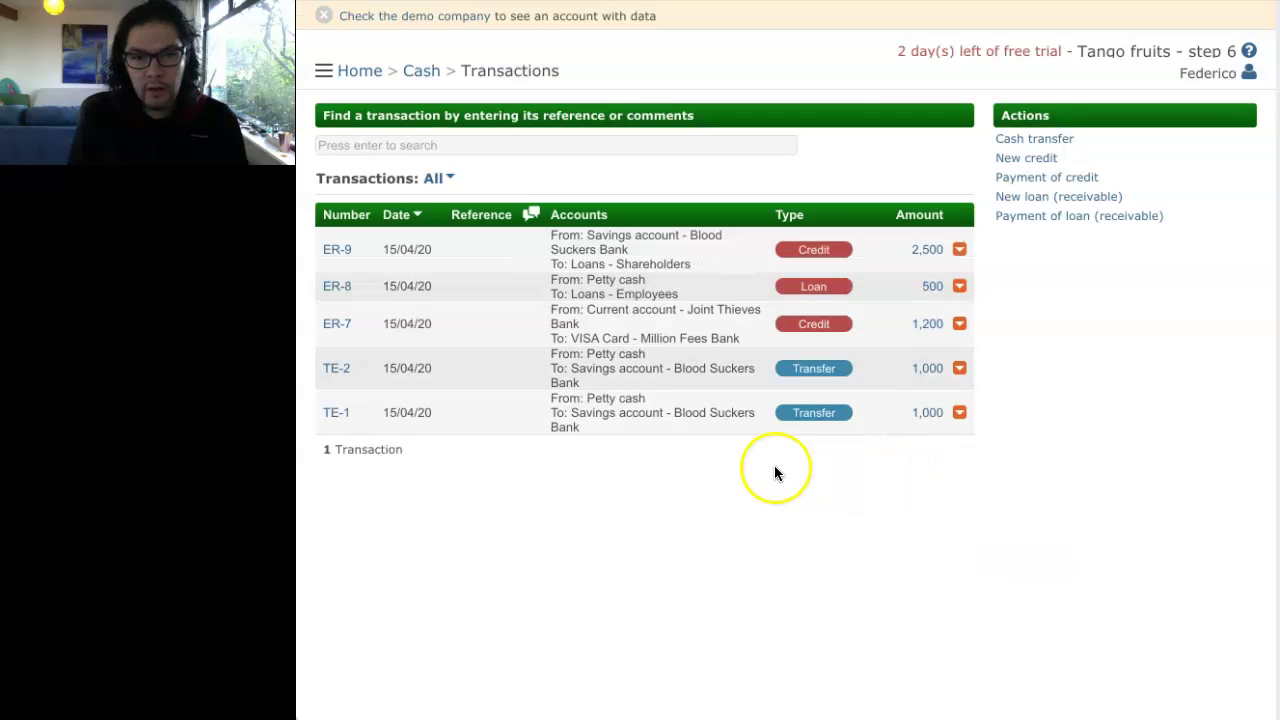
pyautogui.click(834, 472)
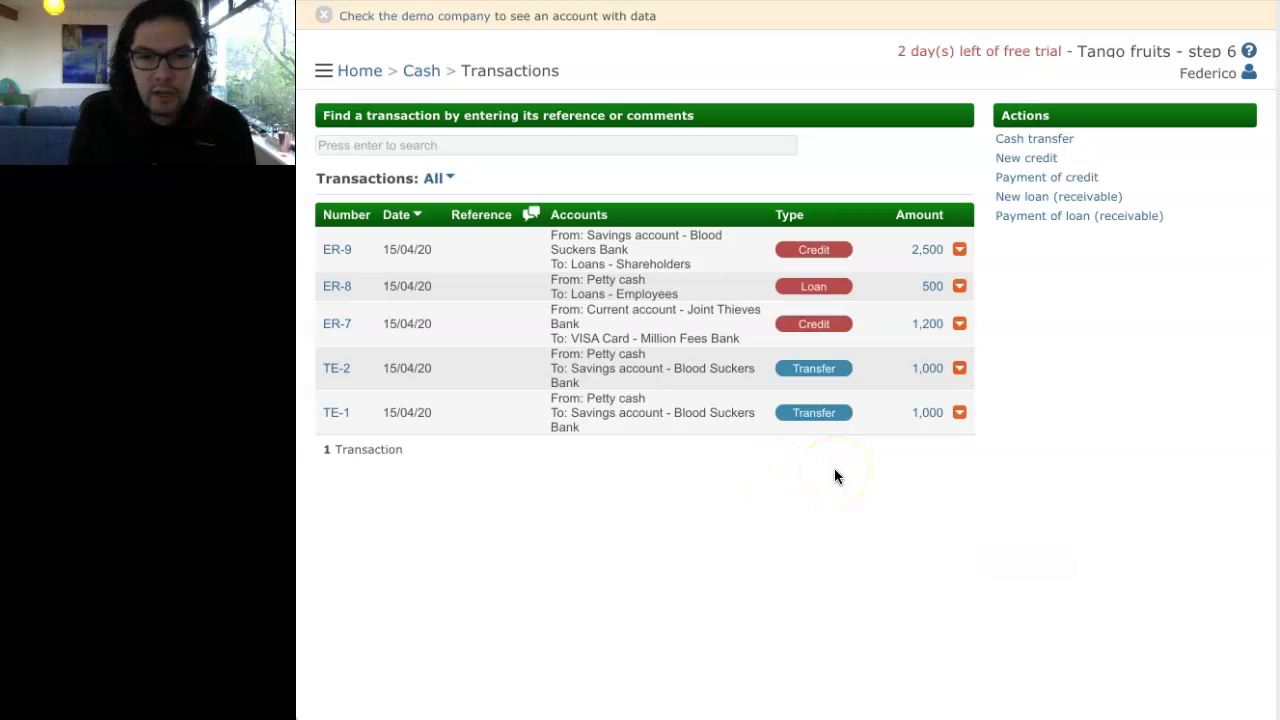
pyautogui.click(857, 477)
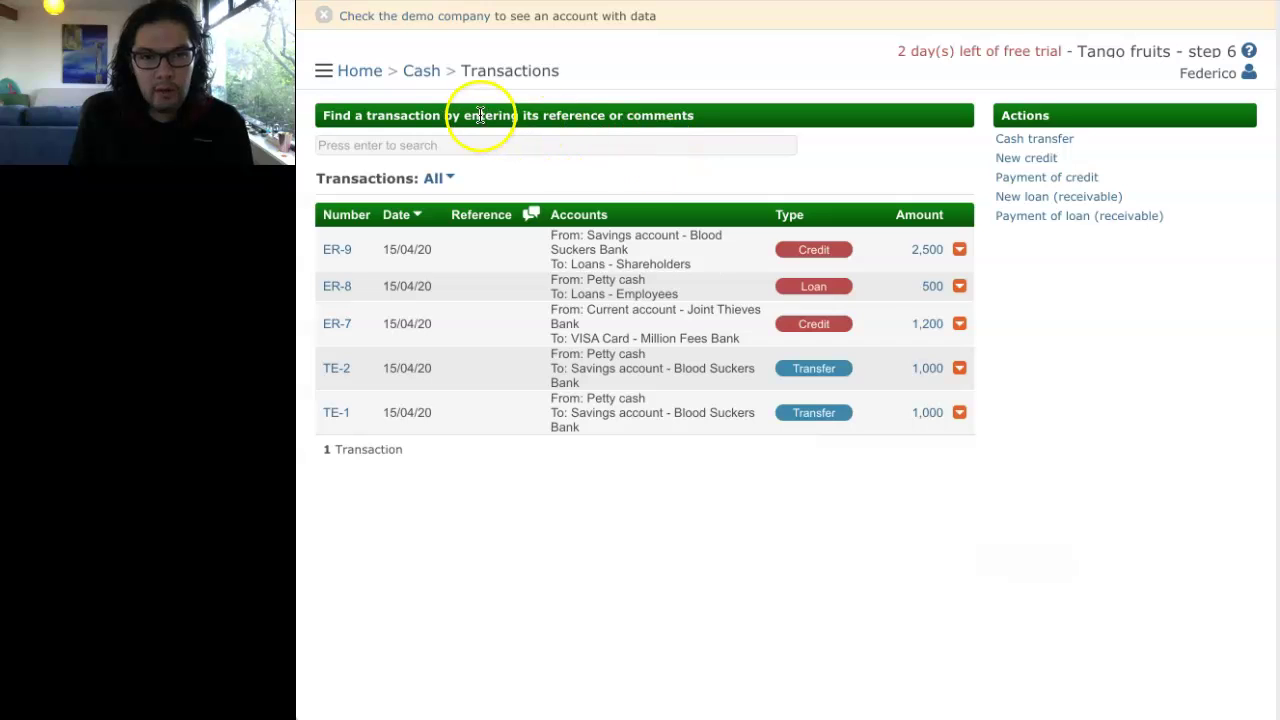
# Review the cash account balances and the changes in the Petty cash account, returning to the accounts overview.
pyautogui.click(424, 77)
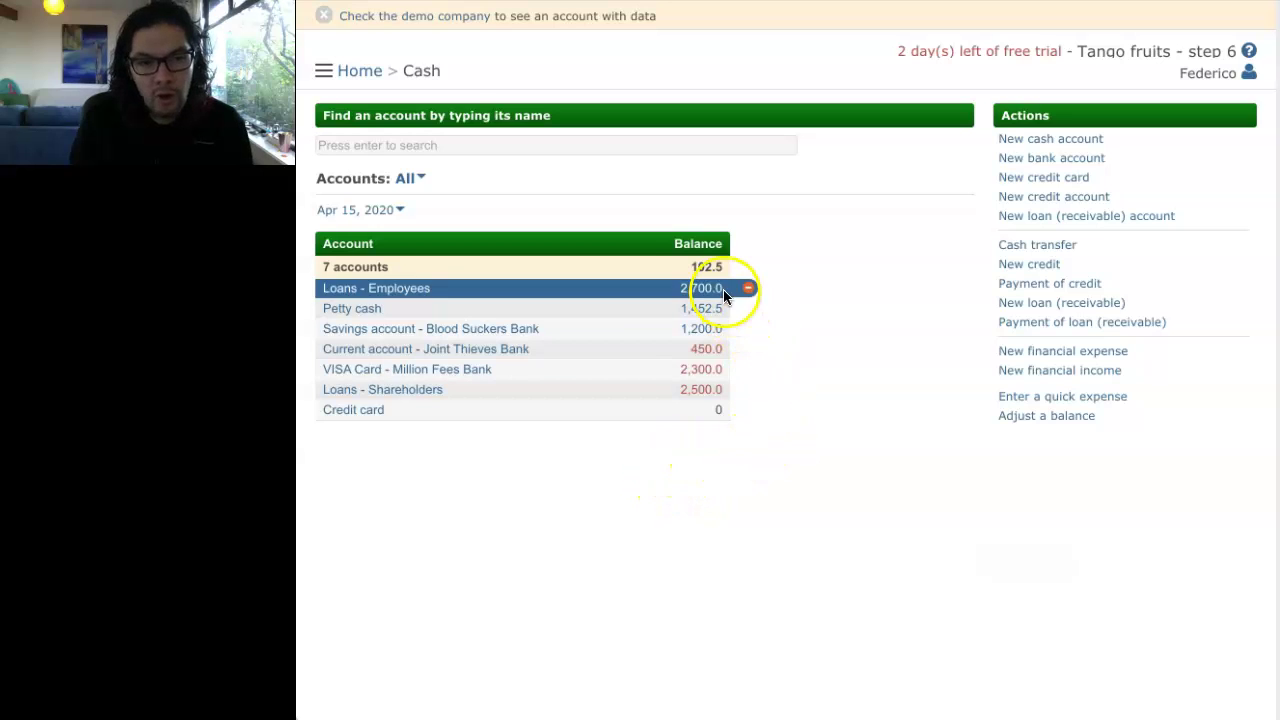
pyautogui.click(701, 313)
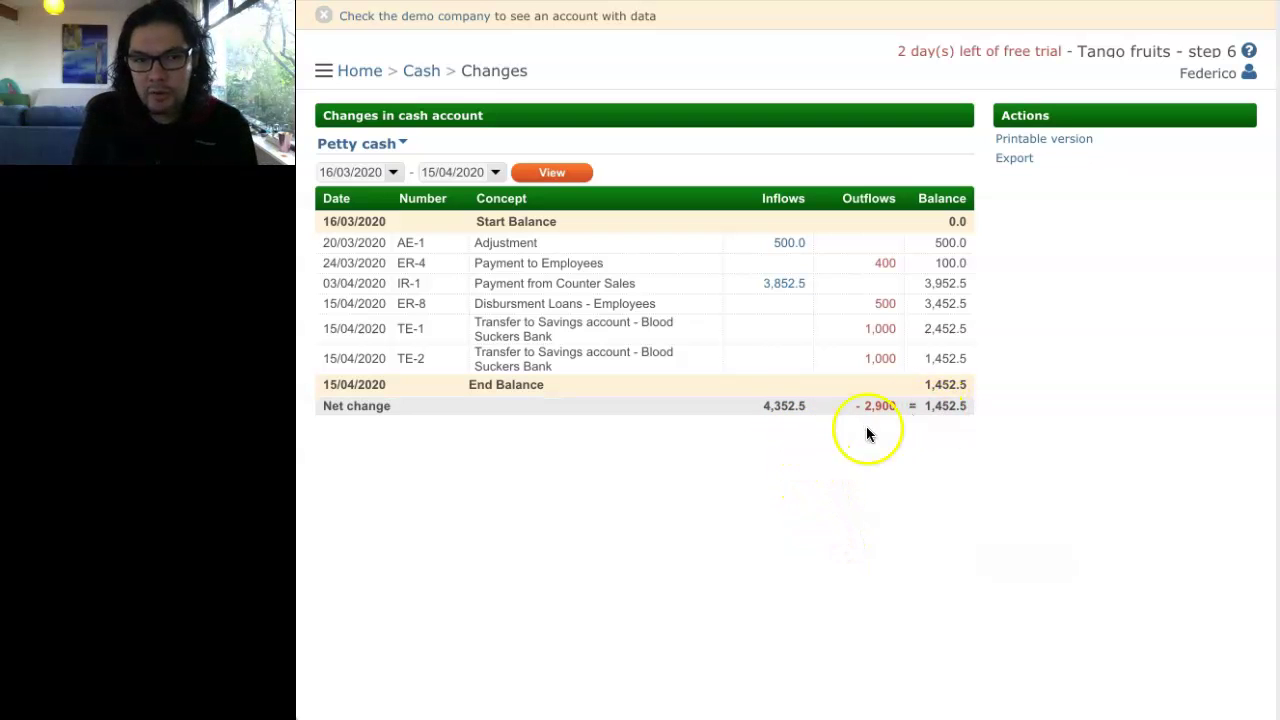
pyautogui.click(424, 74)
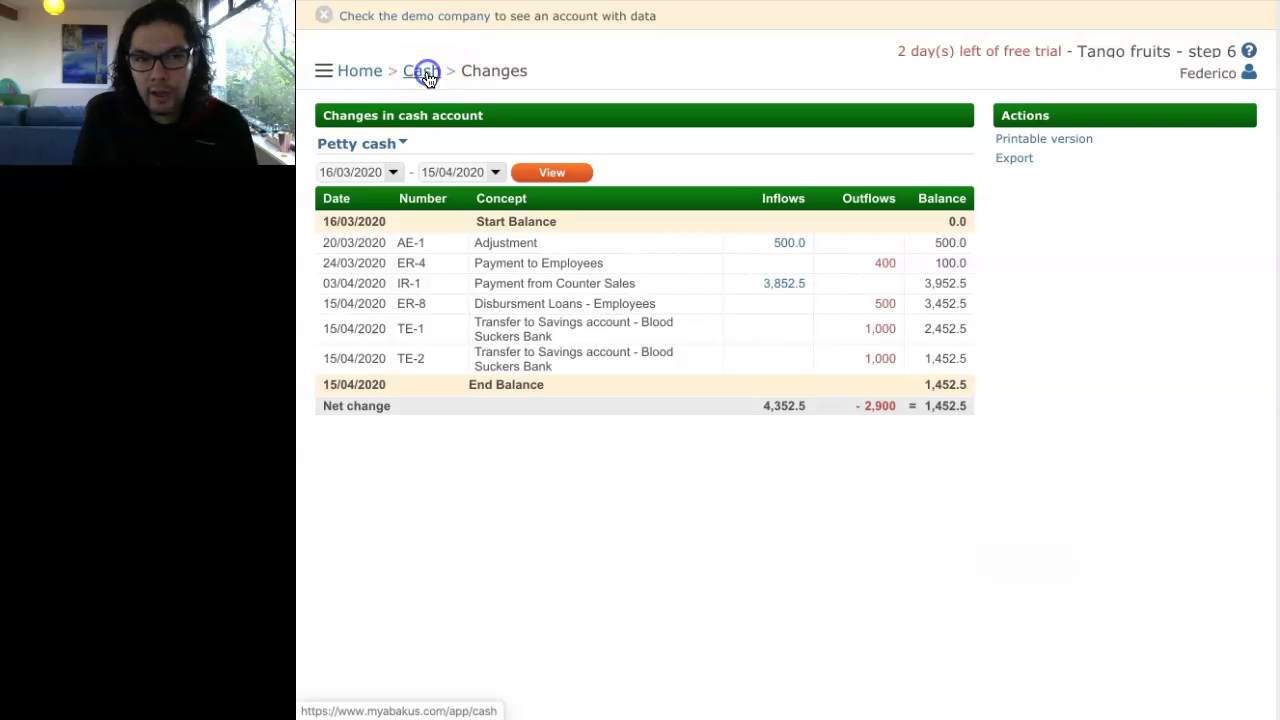